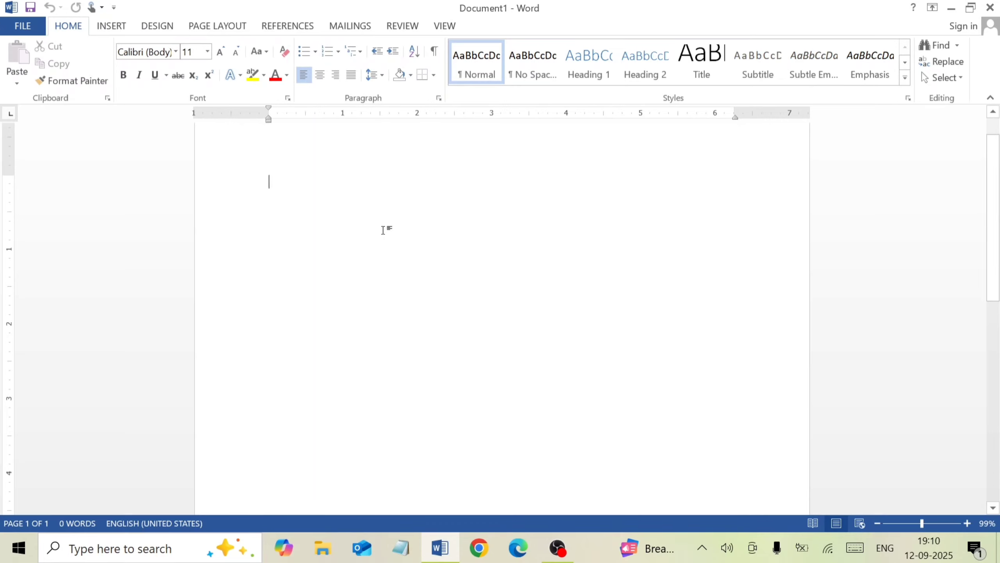
{"action": "scroll", "coordinate": [394, 233], "scroll_direction": "down", "scroll_amount": 5, "text": "ctrl"}
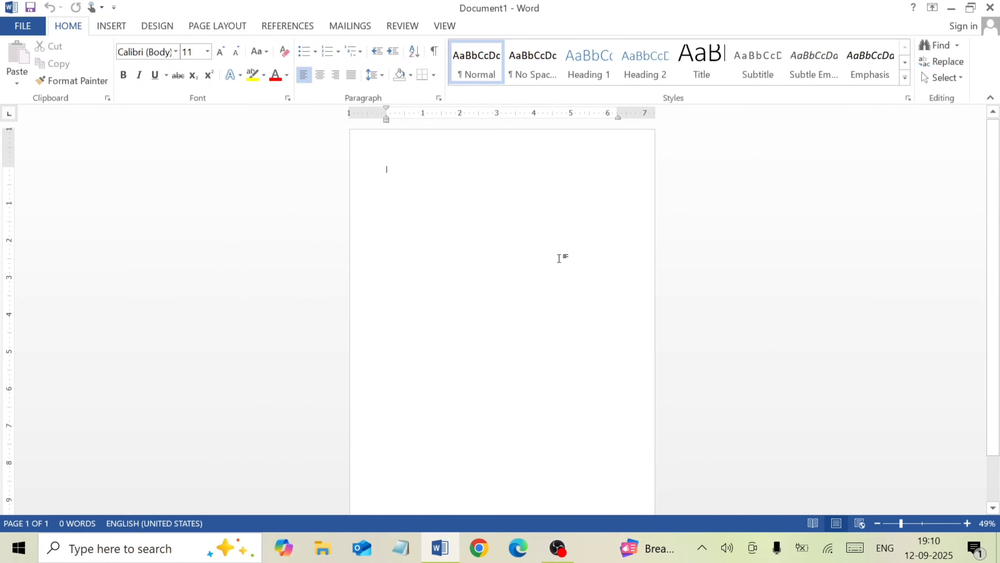
{"action": "scroll", "coordinate": [557, 259], "scroll_direction": "down", "scroll_amount": 1}
{"action": "scroll", "coordinate": [595, 288], "scroll_direction": "up", "scroll_amount": 1}
{"action": "left_click", "coordinate": [20, 27]}
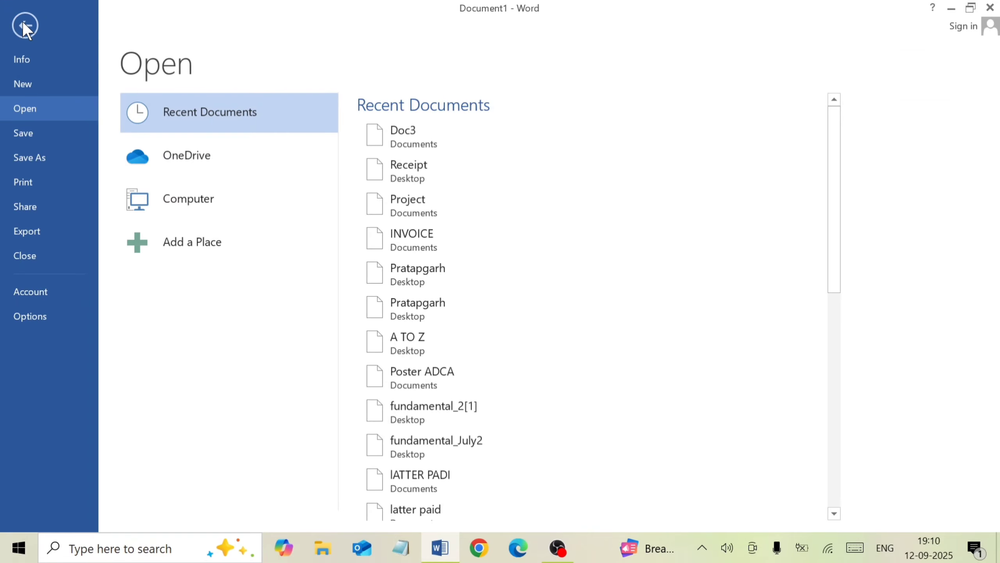
{"action": "left_click", "coordinate": [36, 86]}
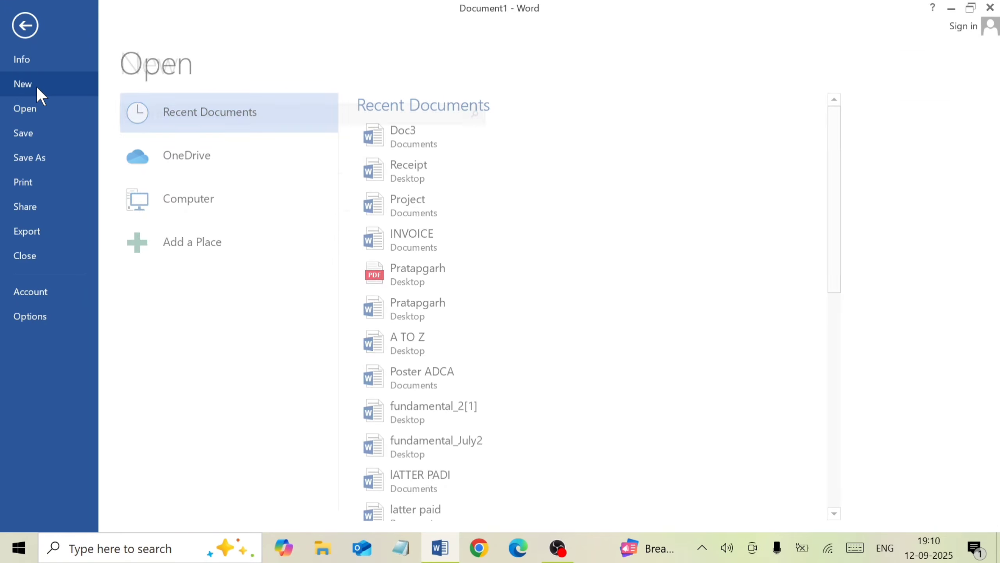
{"action": "left_click", "coordinate": [43, 134]}
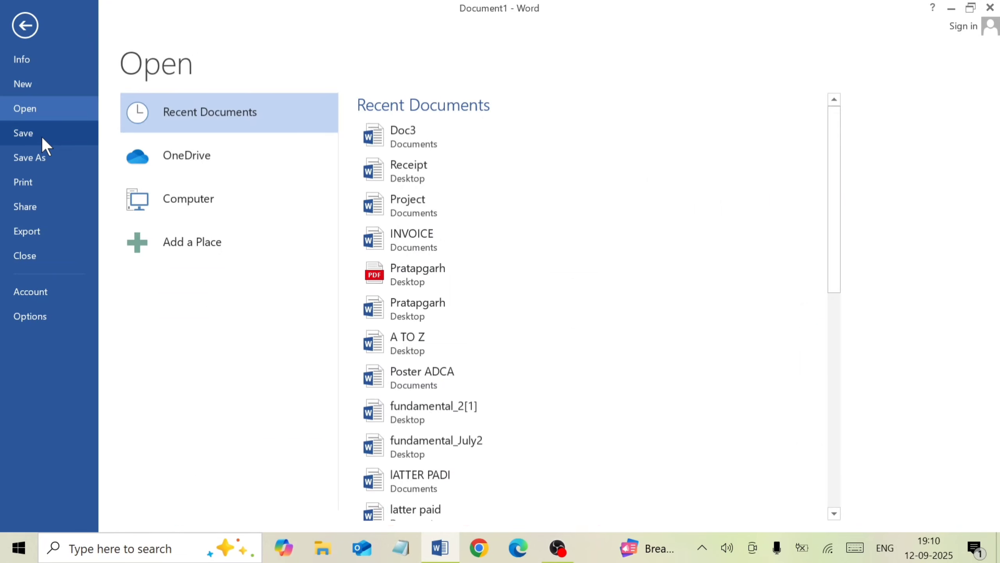
{"action": "left_click", "coordinate": [44, 183]}
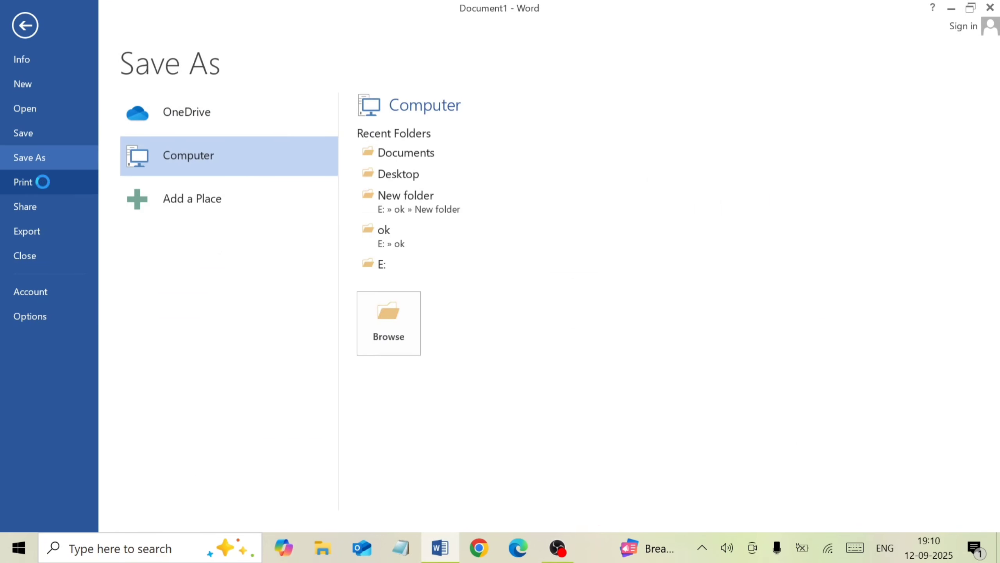
{"action": "left_click", "coordinate": [24, 26]}
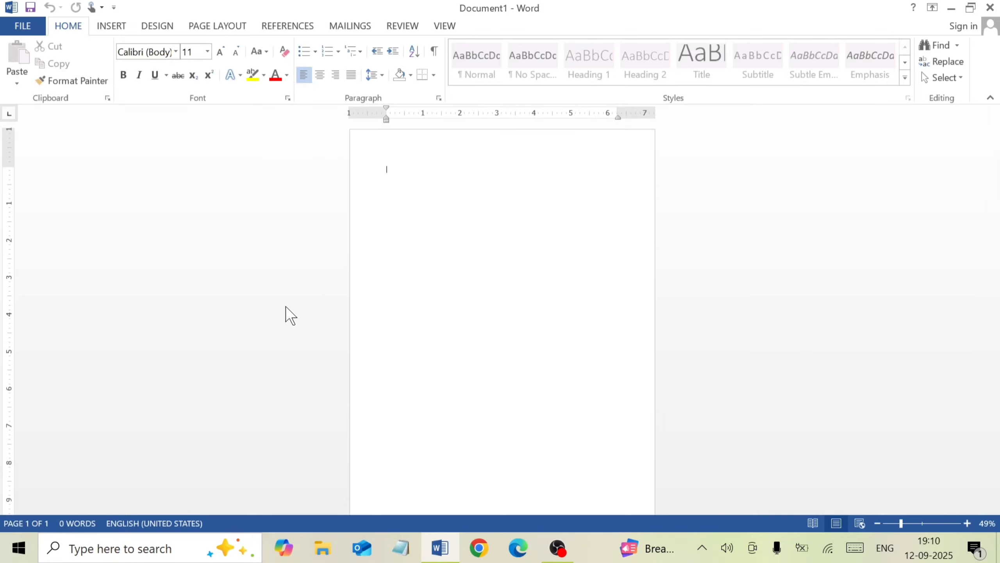
{"action": "scroll", "coordinate": [549, 212], "scroll_direction": "up", "scroll_amount": 4}
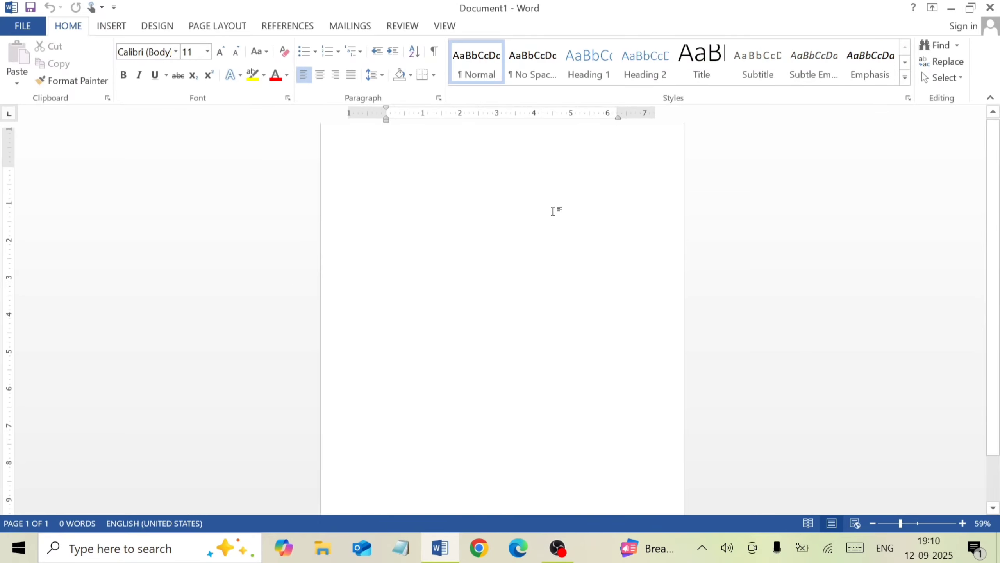
{"action": "scroll", "coordinate": [433, 209], "scroll_direction": "up", "scroll_amount": 1}
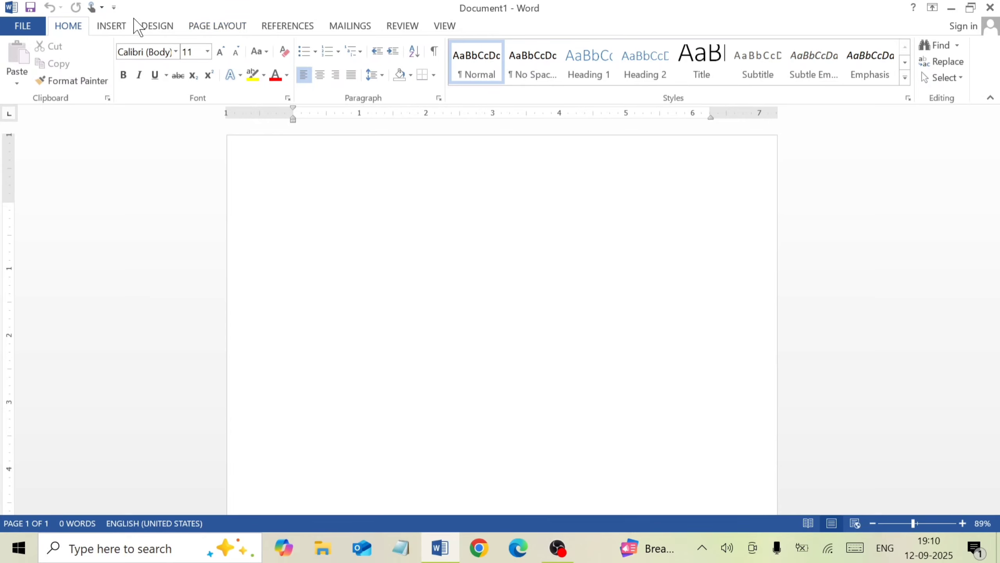
Set the page color to the light gray theme color White, Background 1, Darker 5%
{"action": "left_click", "coordinate": [159, 26]}
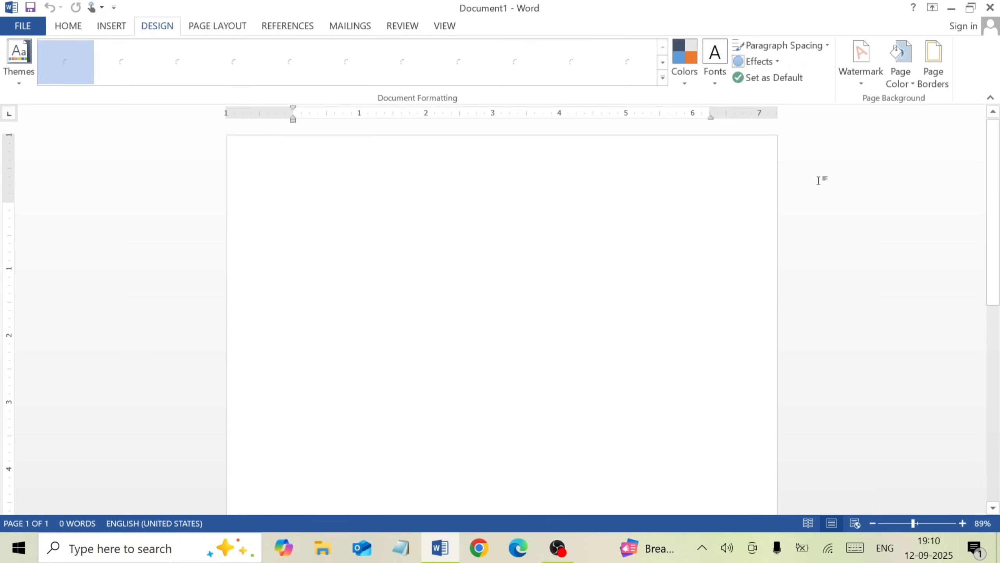
{"action": "left_click", "coordinate": [909, 84]}
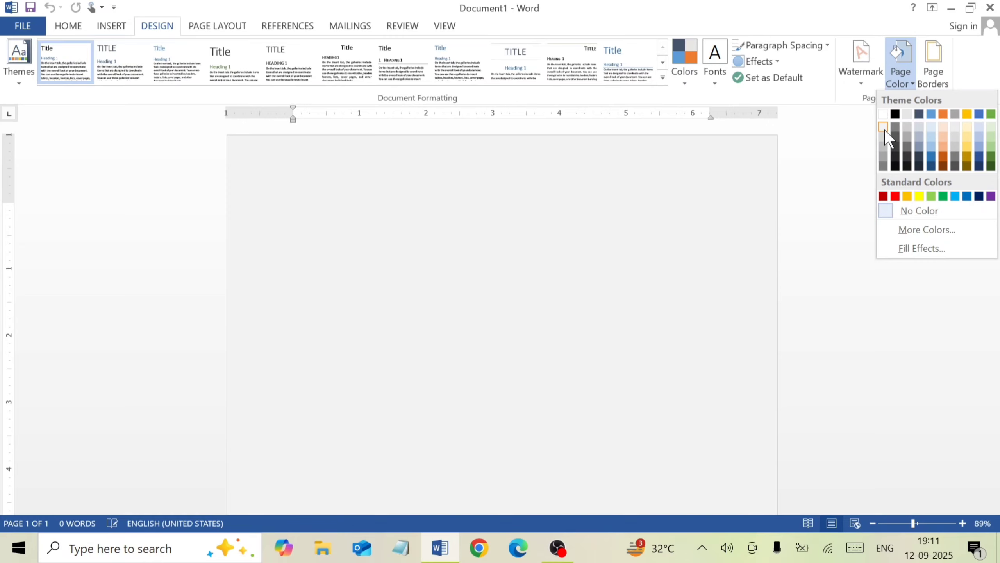
{"action": "left_click", "coordinate": [883, 128]}
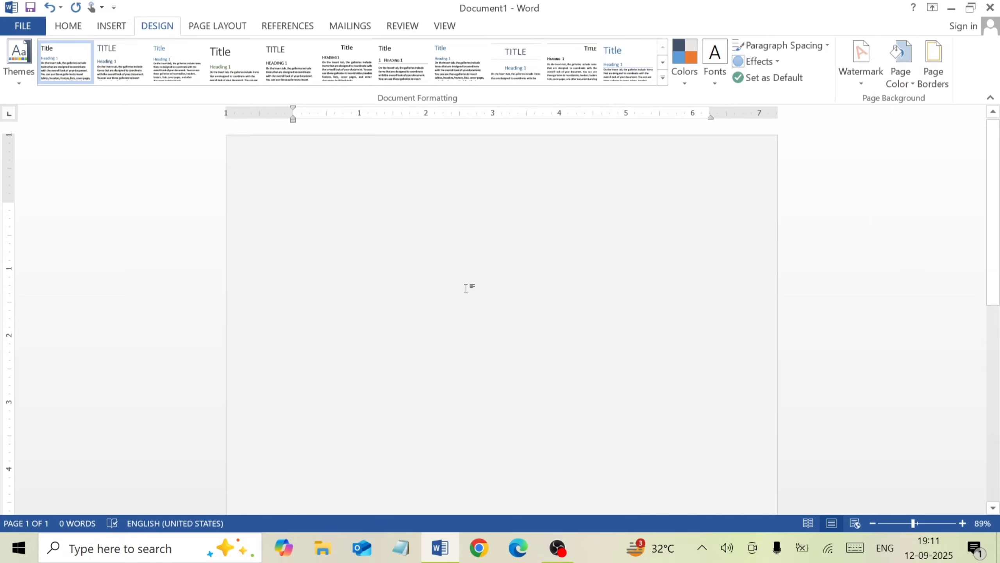
{"action": "scroll", "coordinate": [469, 285], "scroll_direction": "down", "scroll_amount": 3}
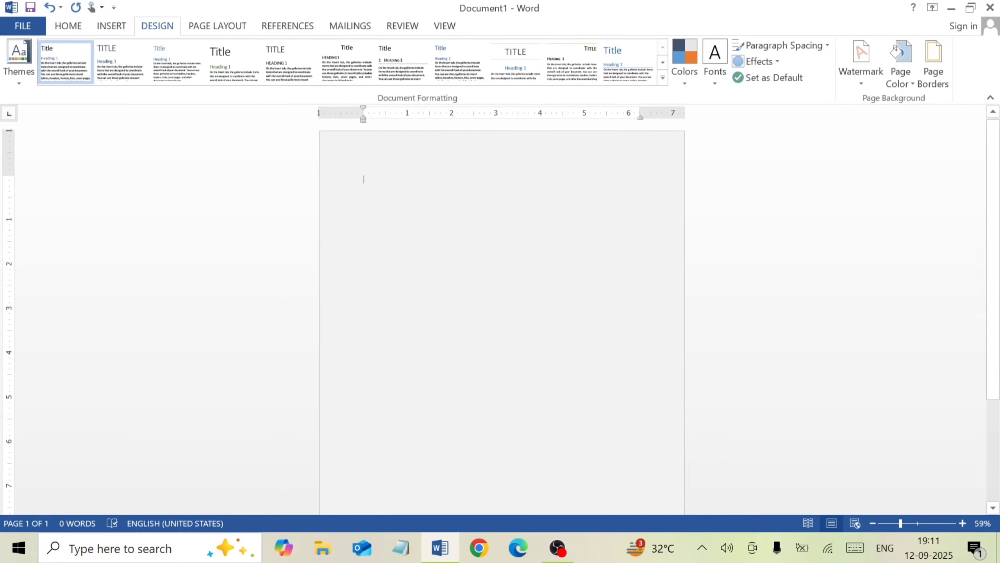
{"action": "left_click", "coordinate": [873, 524]}
{"action": "left_click", "coordinate": [873, 524]}
{"action": "left_click", "coordinate": [873, 523]}
{"action": "left_click", "coordinate": [873, 524]}
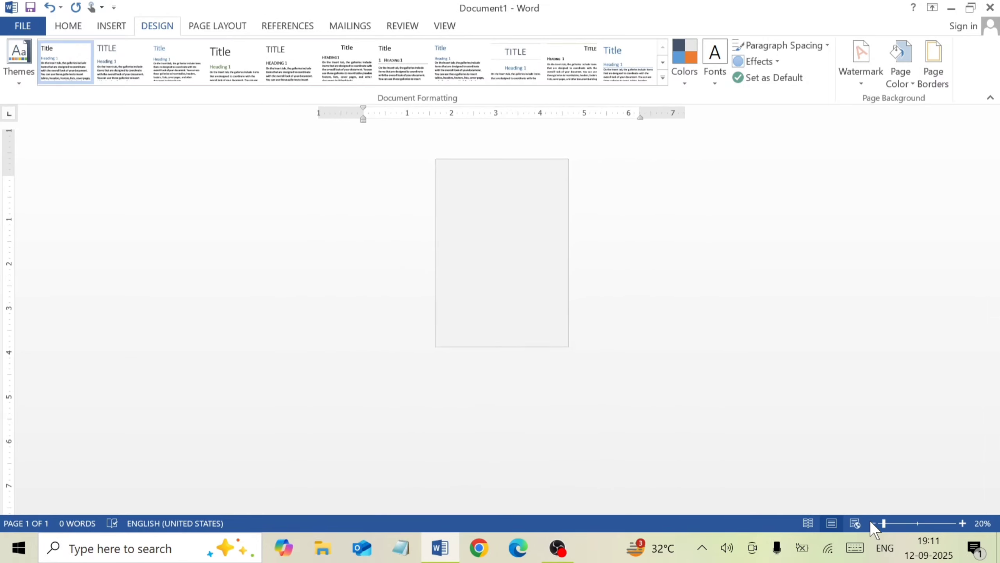
{"action": "left_click", "coordinate": [873, 524]}
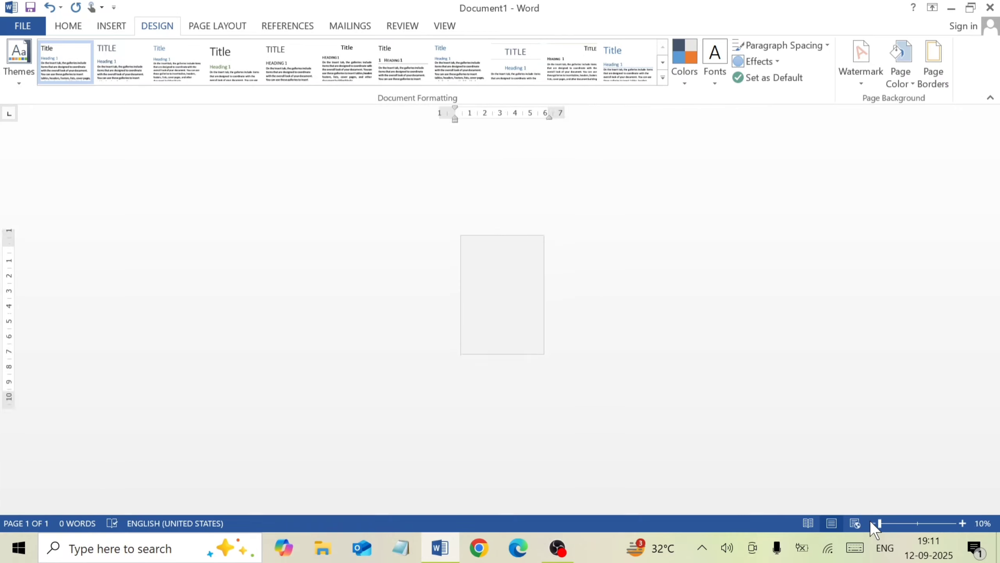
{"action": "left_click", "coordinate": [912, 525]}
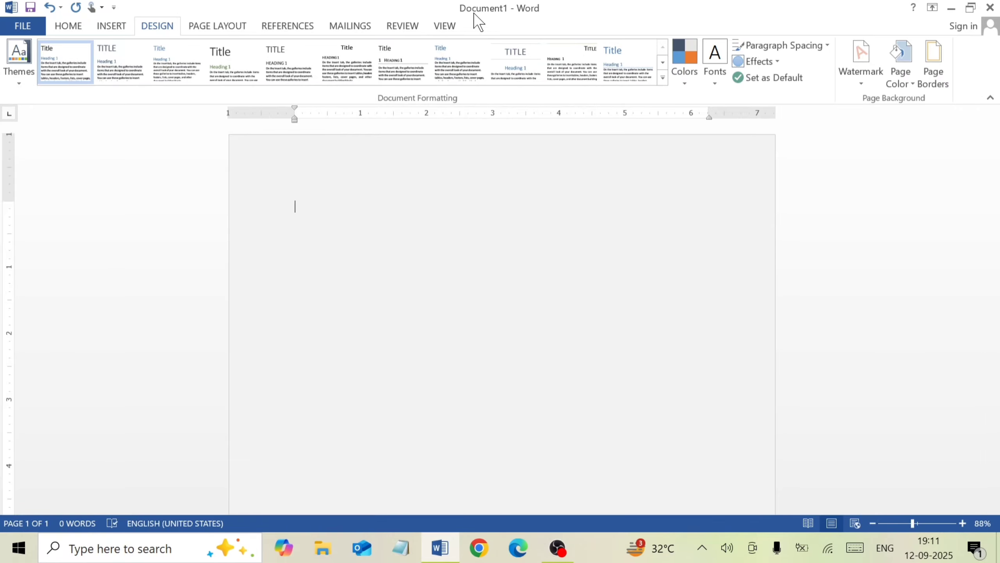
Set the document zoom to the preset 75%
{"action": "left_click", "coordinate": [447, 26]}
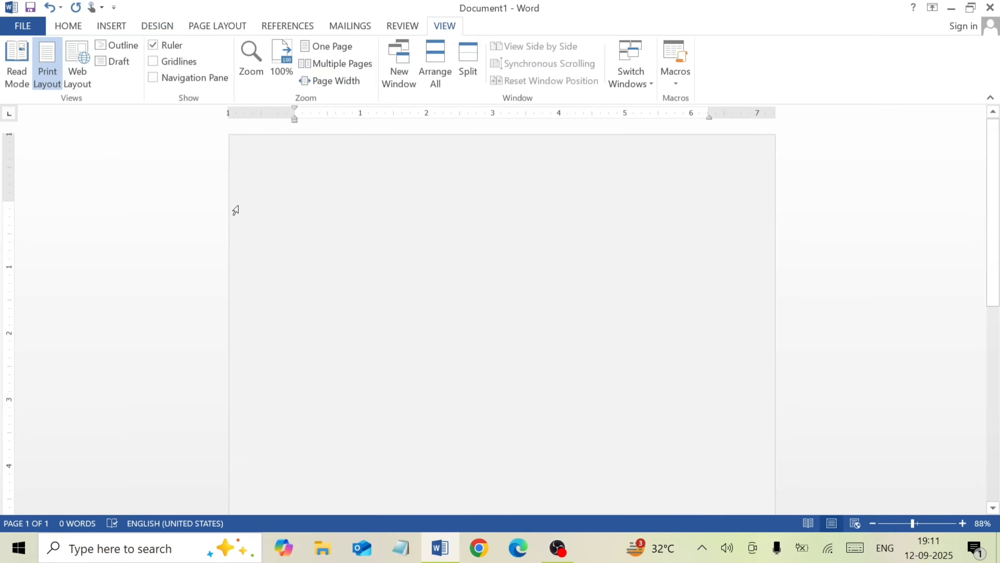
{"action": "left_click", "coordinate": [286, 65]}
{"action": "left_click", "coordinate": [246, 53]}
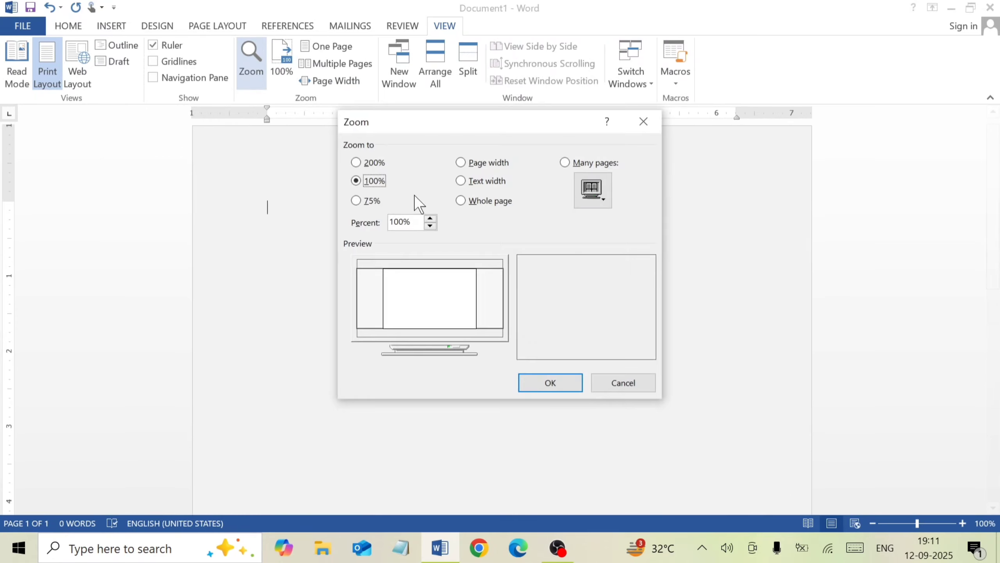
{"action": "left_click", "coordinate": [356, 201]}
{"action": "left_click", "coordinate": [543, 386]}
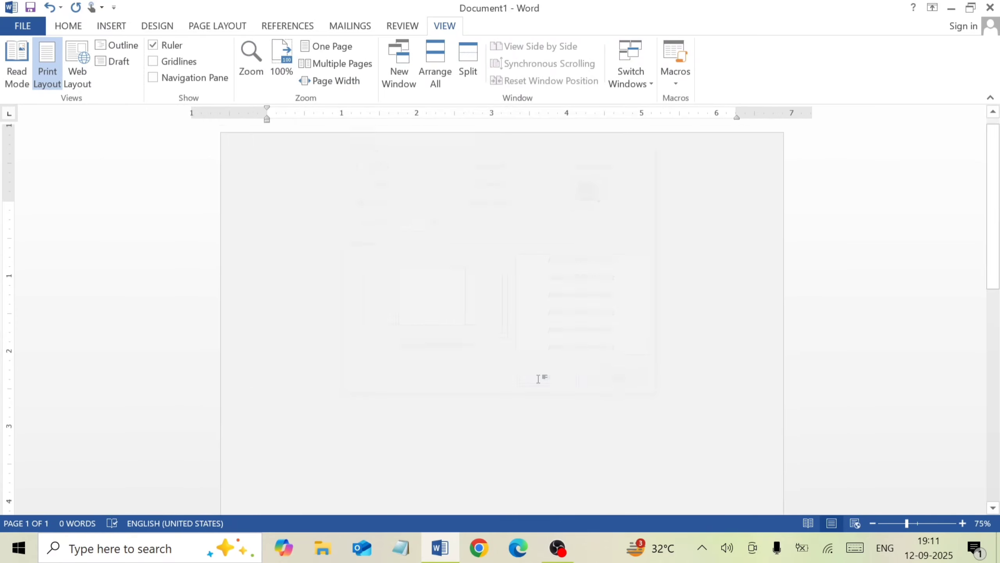
{"action": "scroll", "coordinate": [436, 211], "scroll_direction": "down", "scroll_amount": 7}
{"action": "scroll", "coordinate": [435, 221], "scroll_direction": "up", "scroll_amount": 7}
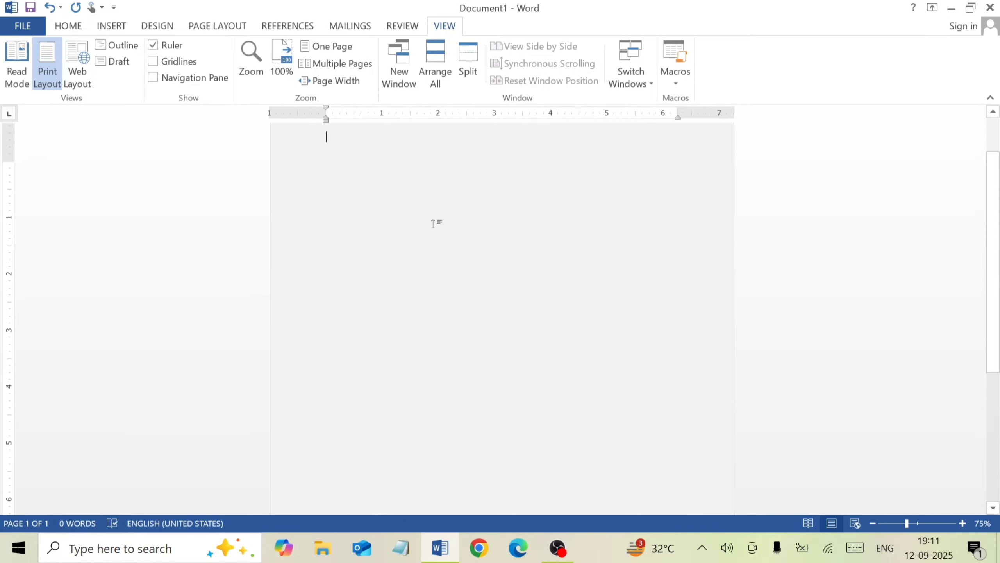
{"action": "scroll", "coordinate": [399, 223], "scroll_direction": "down", "scroll_amount": 2}
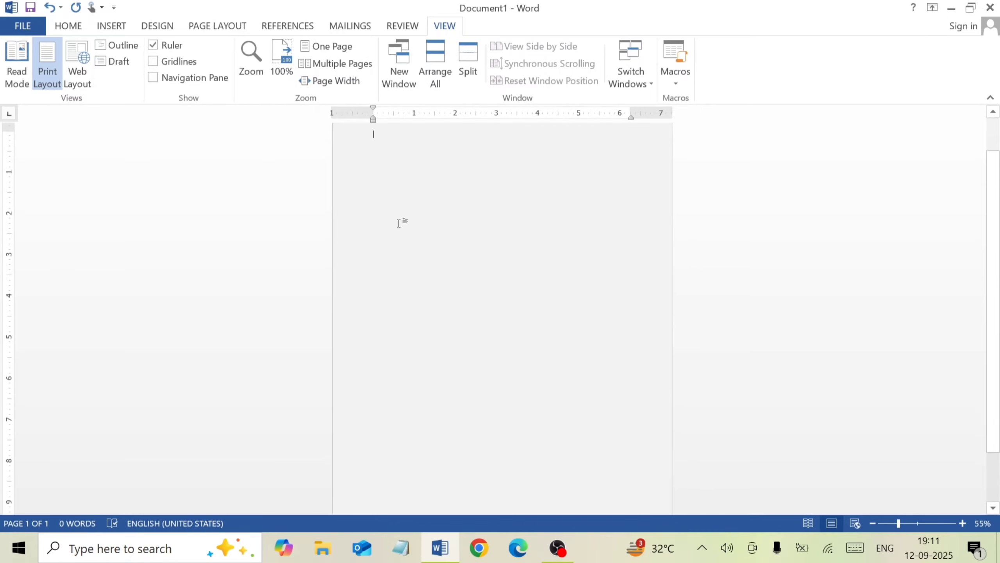
{"action": "scroll", "coordinate": [400, 222], "scroll_direction": "down", "scroll_amount": 2}
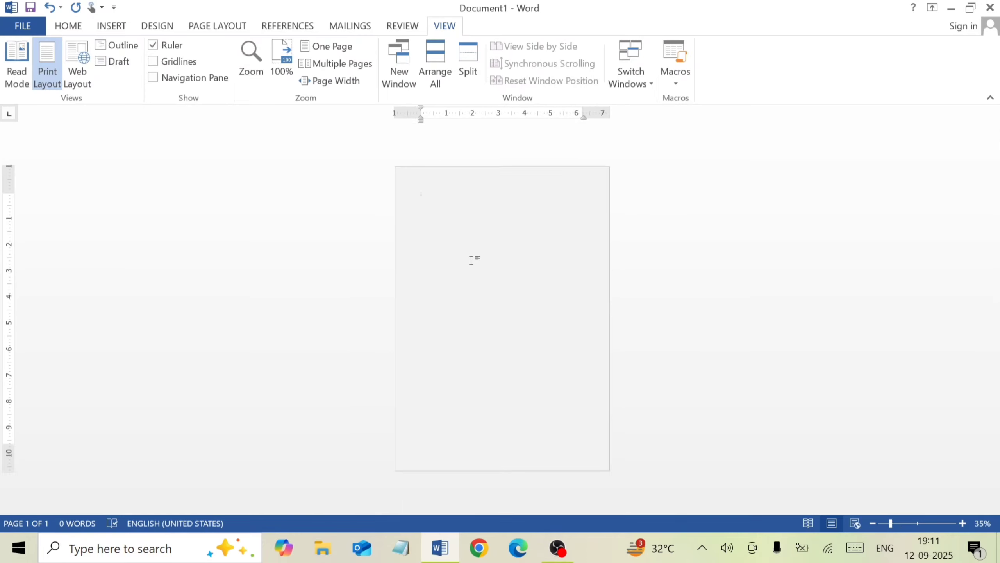
{"action": "scroll", "coordinate": [471, 260], "scroll_direction": "up", "scroll_amount": 1}
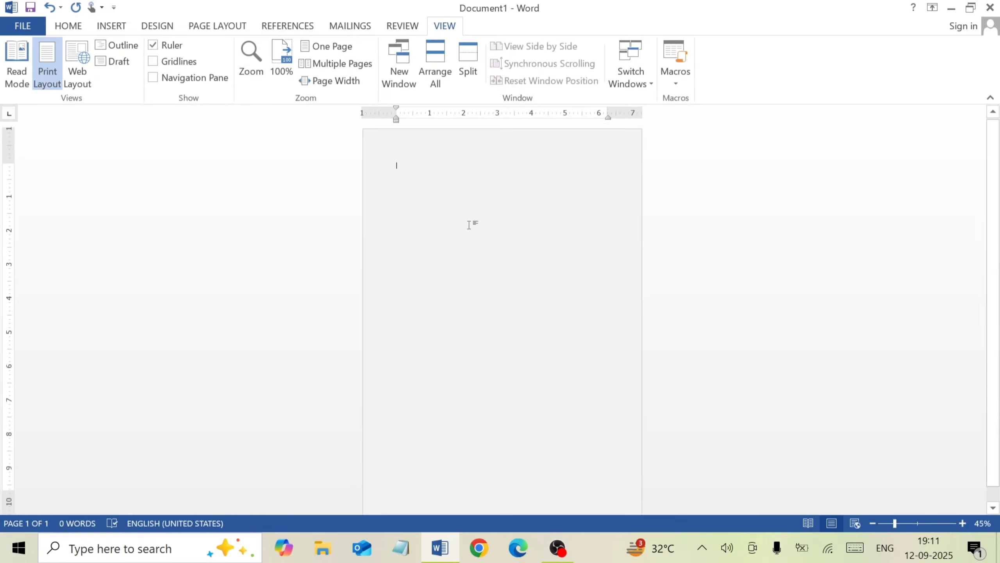
{"action": "scroll", "coordinate": [470, 228], "scroll_direction": "up", "scroll_amount": 3}
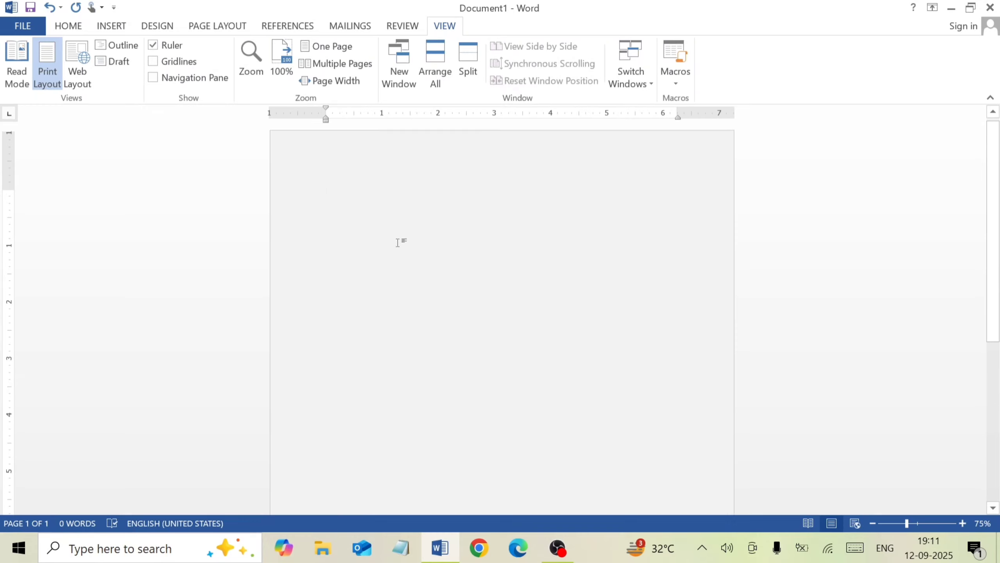
Draw a D-shaped Flowchart Delay shape in the page's upper half, enlarge it to about 4.02" high by 4.81" wide and center it roughly
{"action": "left_click", "coordinate": [111, 26]}
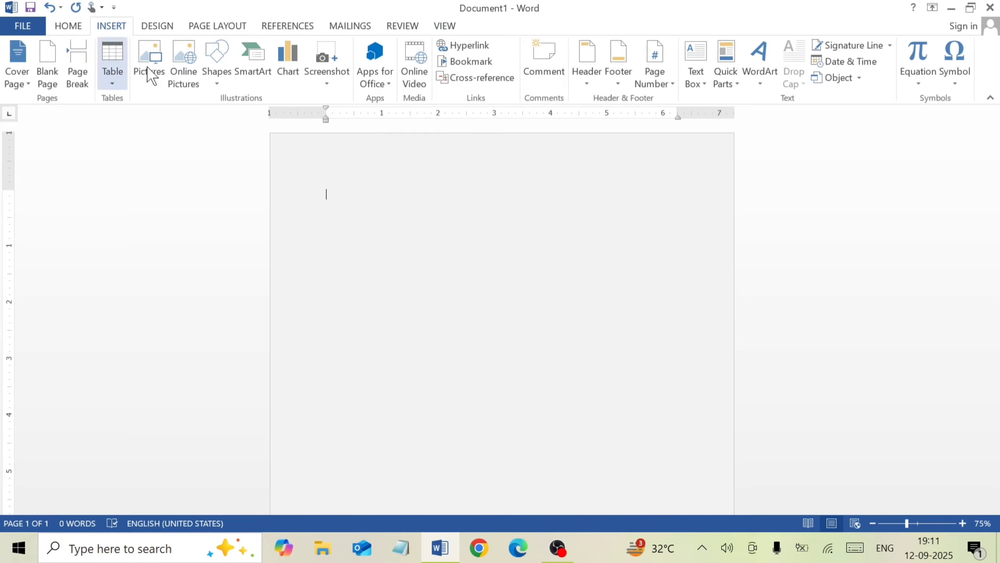
{"action": "left_click", "coordinate": [211, 85]}
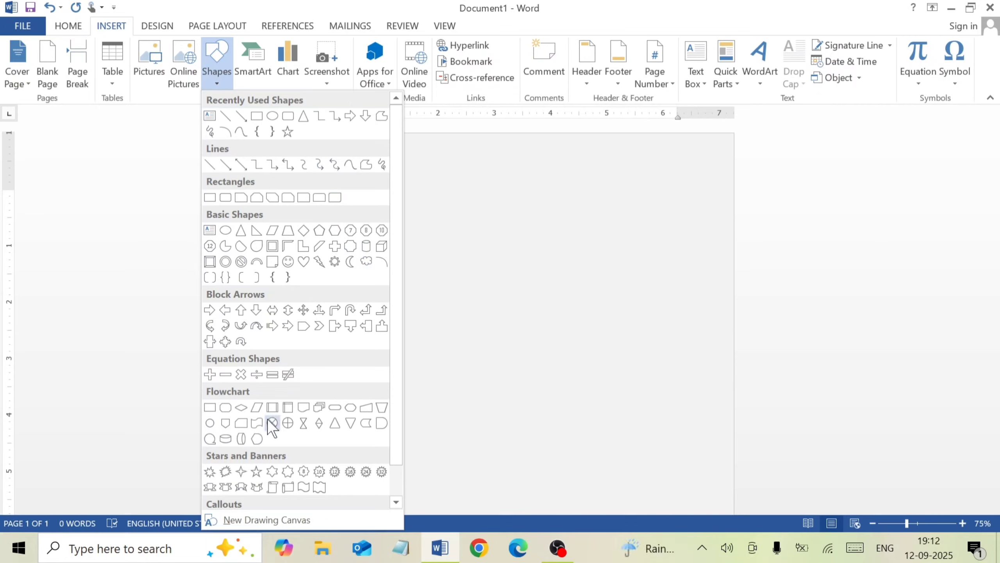
{"action": "left_click", "coordinate": [381, 423]}
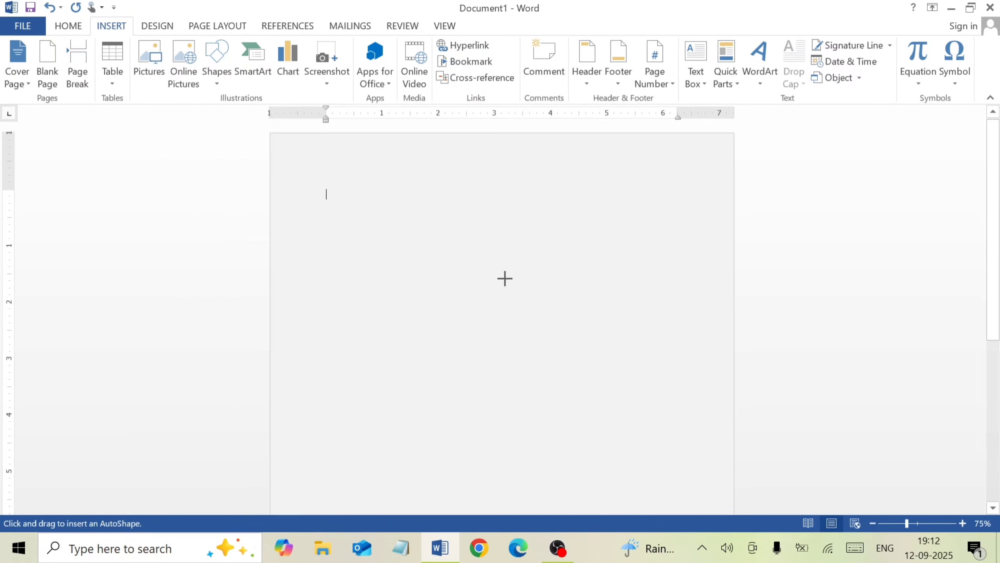
{"action": "left_click_drag", "start_coordinate": [398, 180], "coordinate": [683, 317]}
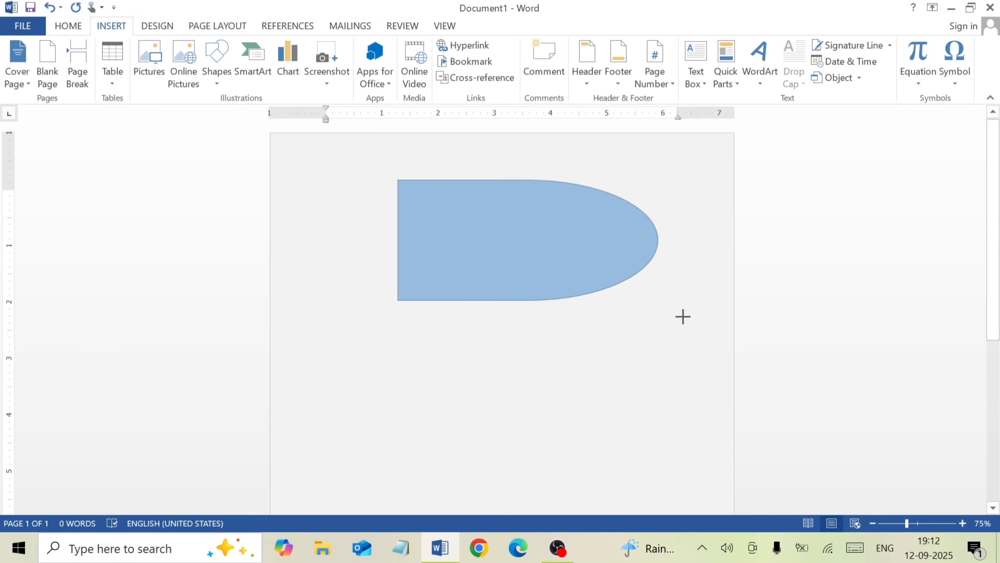
{"action": "left_click_drag", "start_coordinate": [669, 360], "coordinate": [670, 360]}
{"action": "left_click", "coordinate": [618, 261]}
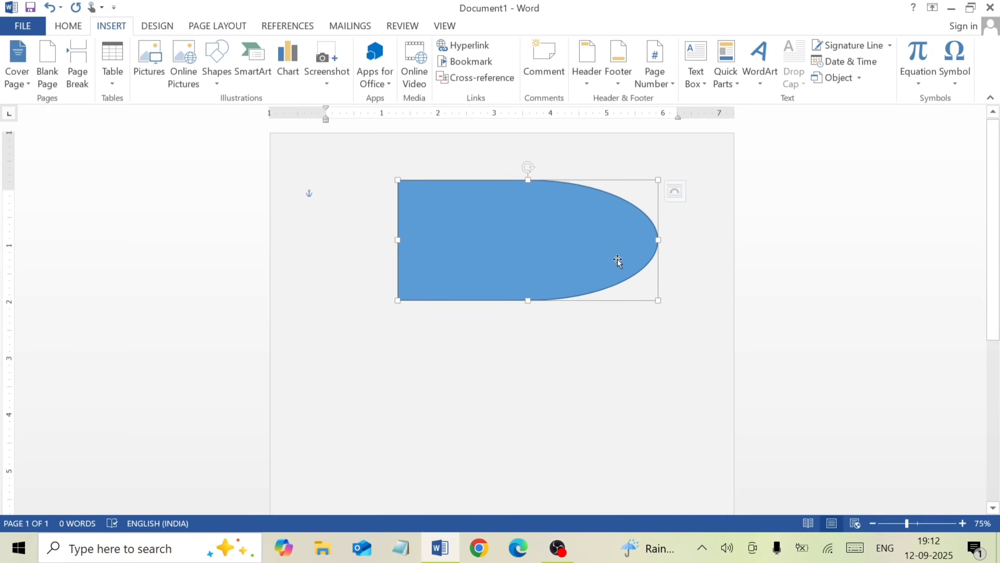
{"action": "left_click_drag", "start_coordinate": [659, 300], "coordinate": [668, 407]}
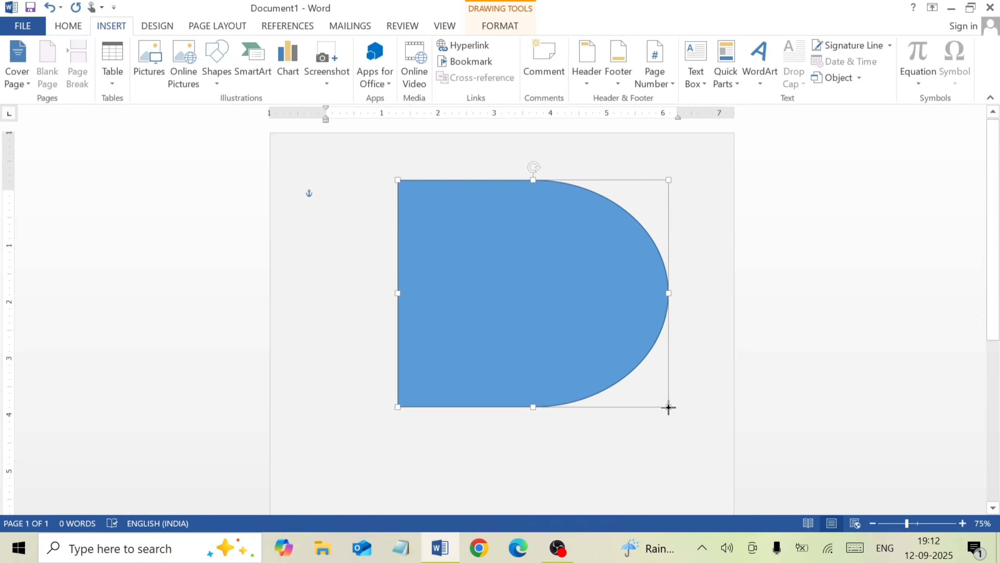
{"action": "mouse_move", "coordinate": [511, 255]}
{"action": "left_mouse_down"}
{"action": "mouse_move", "coordinate": [490, 237]}
{"action": "mouse_move", "coordinate": [496, 246]}
{"action": "left_mouse_up"}
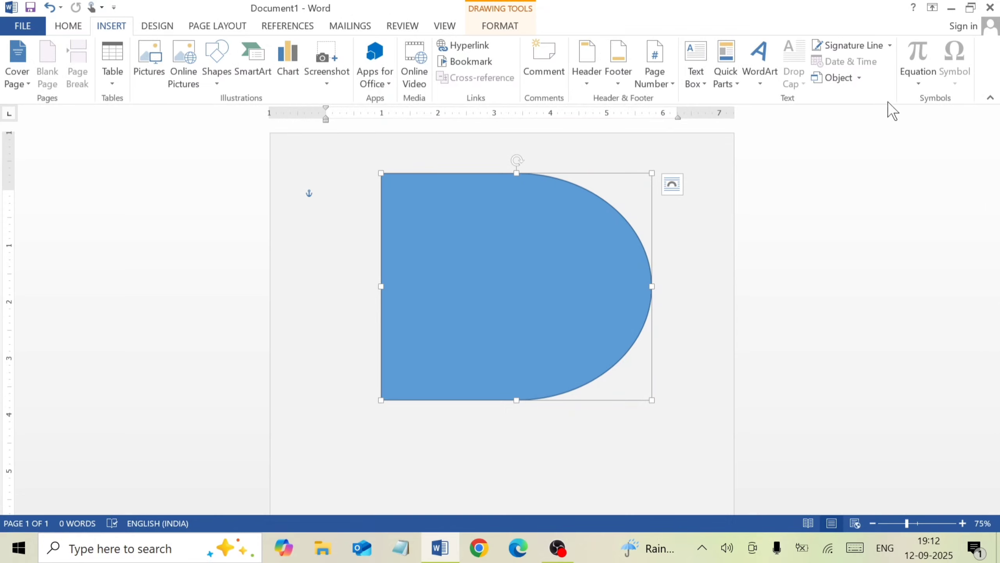
Flip the Delay shape horizontally and fill it with the light blue theme color Blue, Accent 1, Lighter 40%
{"action": "left_click", "coordinate": [872, 74]}
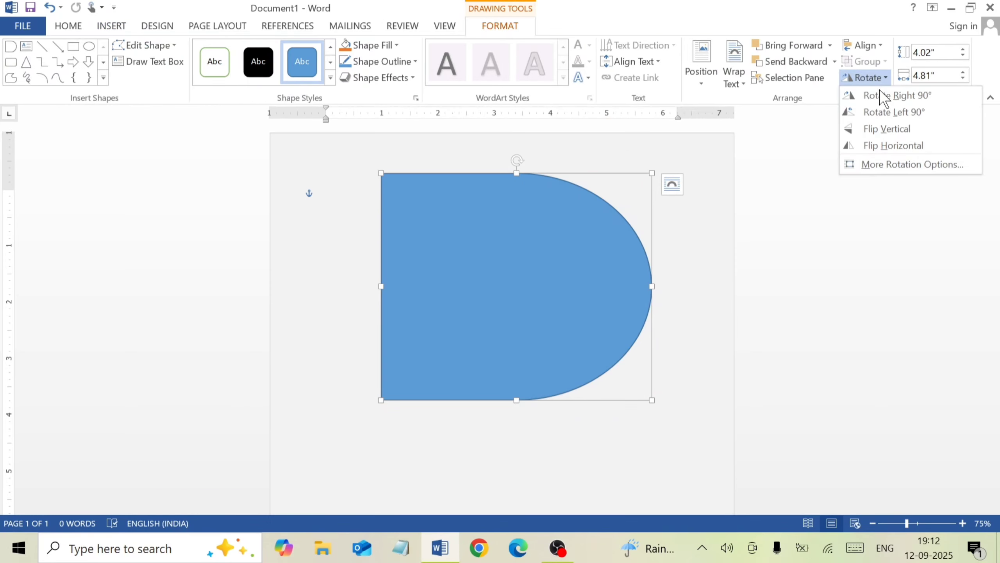
{"action": "left_click", "coordinate": [890, 147]}
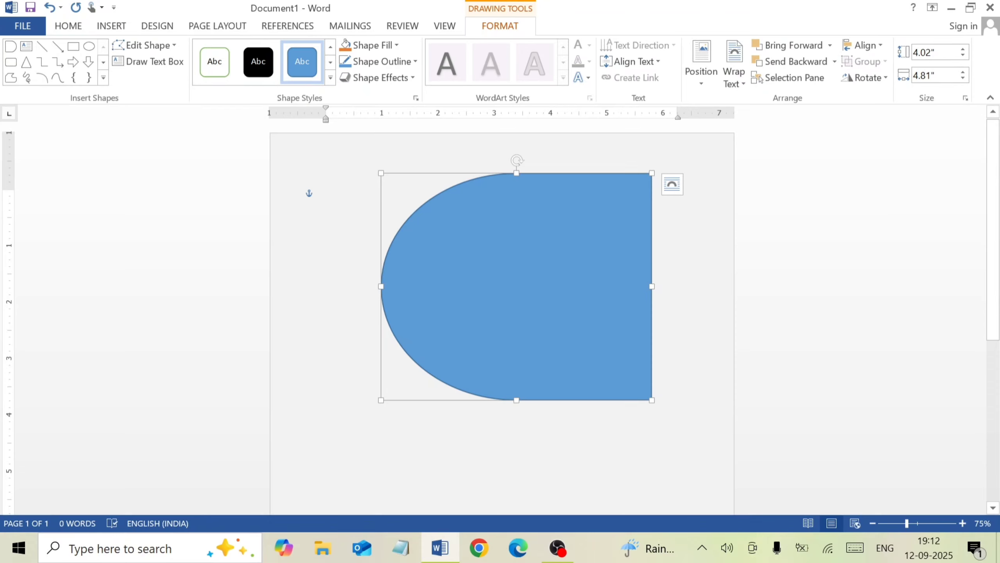
{"action": "left_click", "coordinate": [397, 44]}
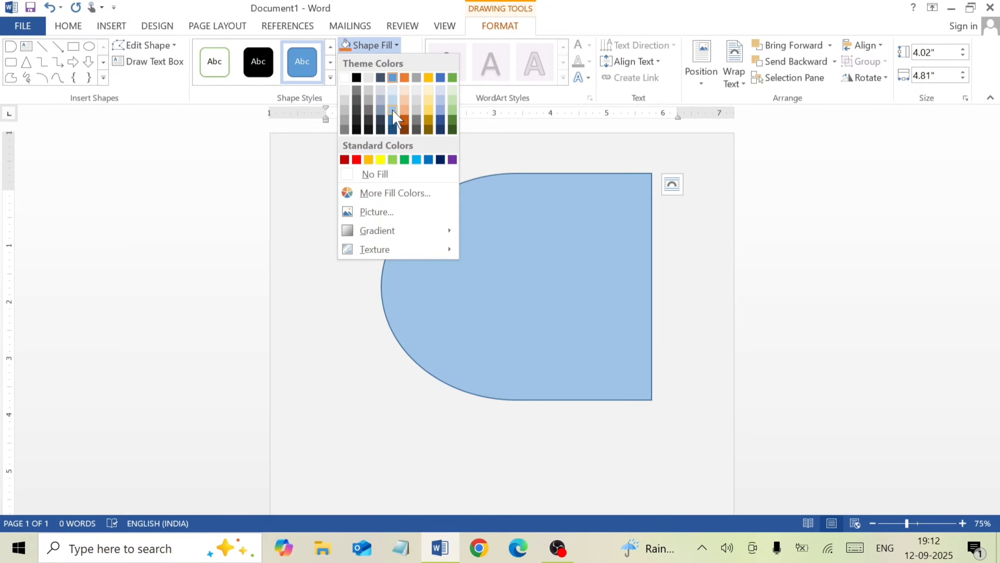
{"action": "left_click", "coordinate": [392, 109]}
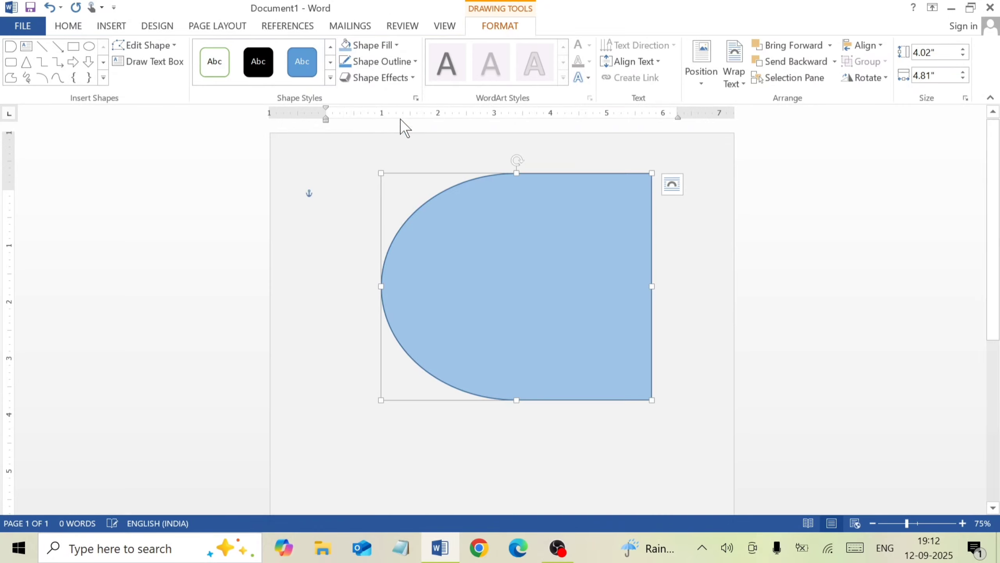
Remove the Delay shape's outline and apply the second preset effect in the first row of presets
{"action": "left_click", "coordinate": [405, 63]}
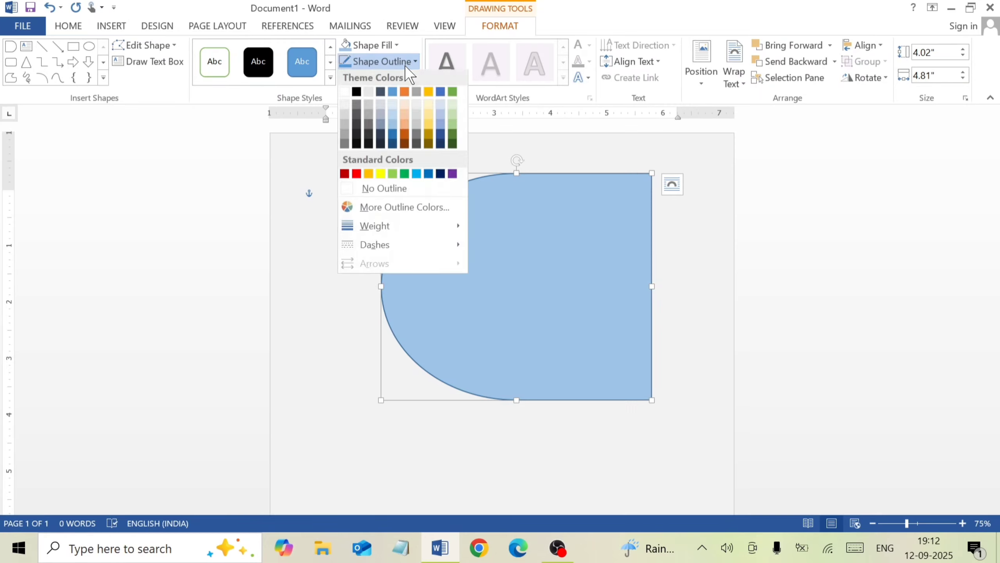
{"action": "left_click", "coordinate": [404, 190]}
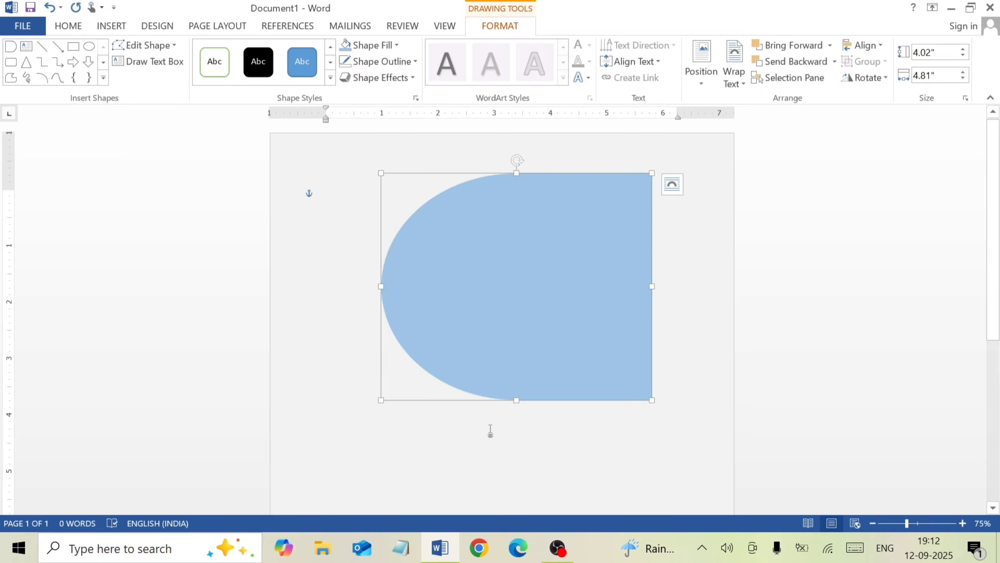
{"action": "left_click", "coordinate": [378, 79]}
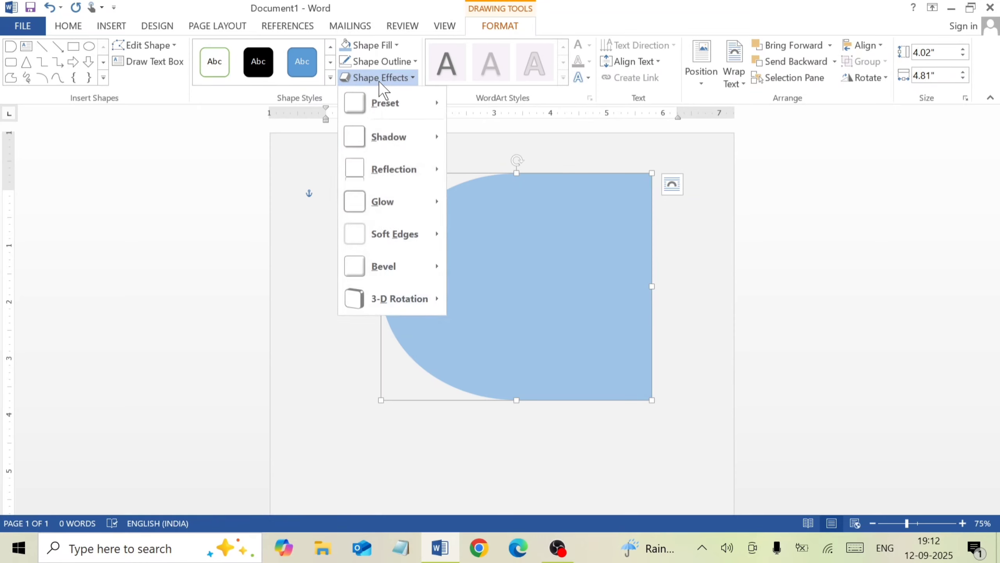
{"action": "mouse_move", "coordinate": [390, 100]}
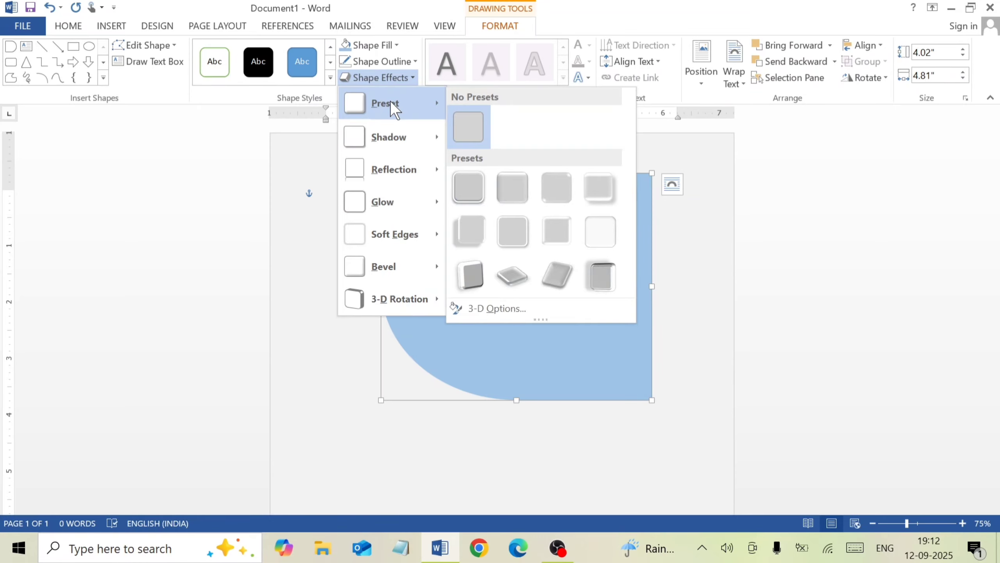
{"action": "left_click", "coordinate": [512, 188]}
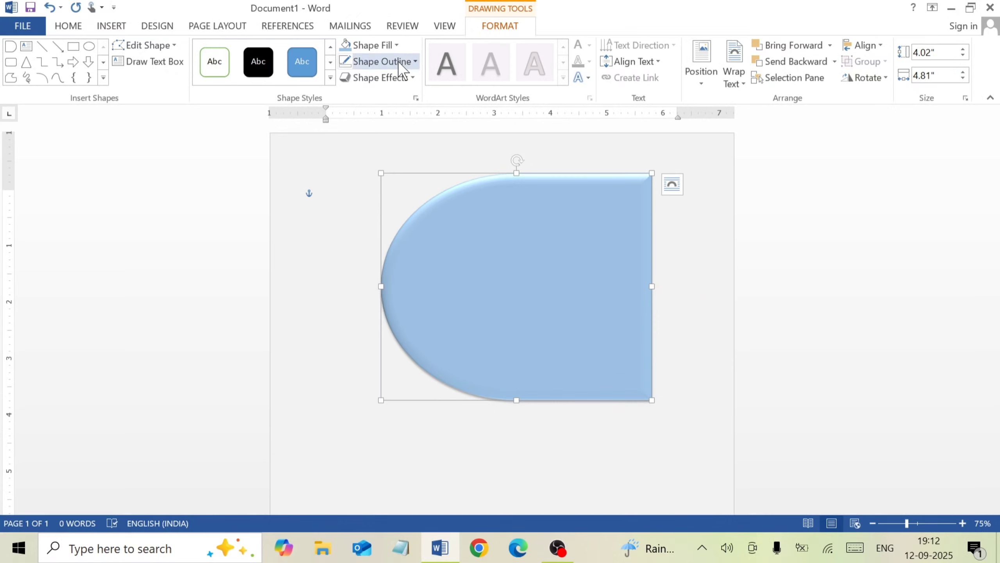
Add a reflection beneath the Delay shape using the first variation in the third row of reflection variations
{"action": "left_click", "coordinate": [397, 79]}
{"action": "mouse_move", "coordinate": [394, 189]}
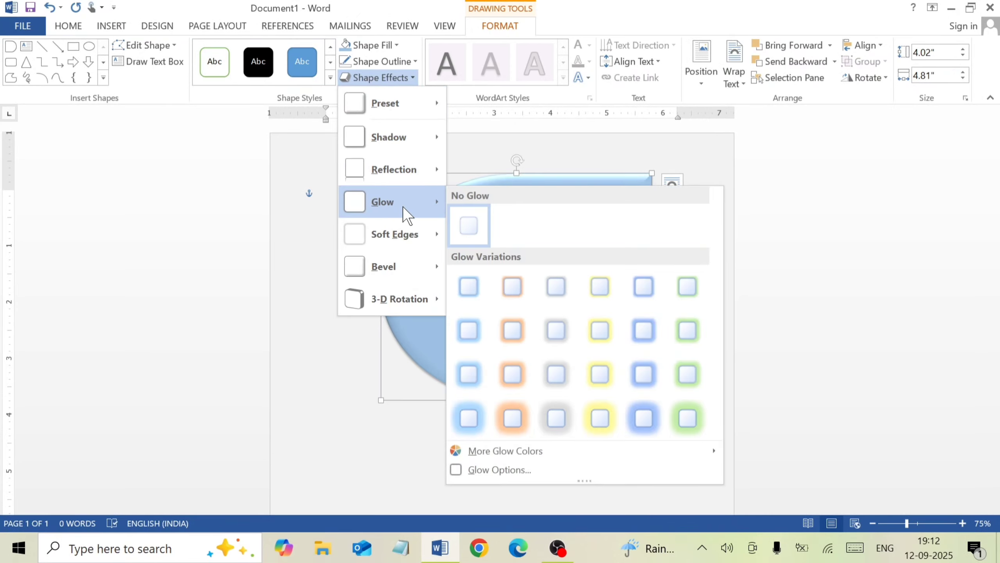
{"action": "mouse_move", "coordinate": [403, 168]}
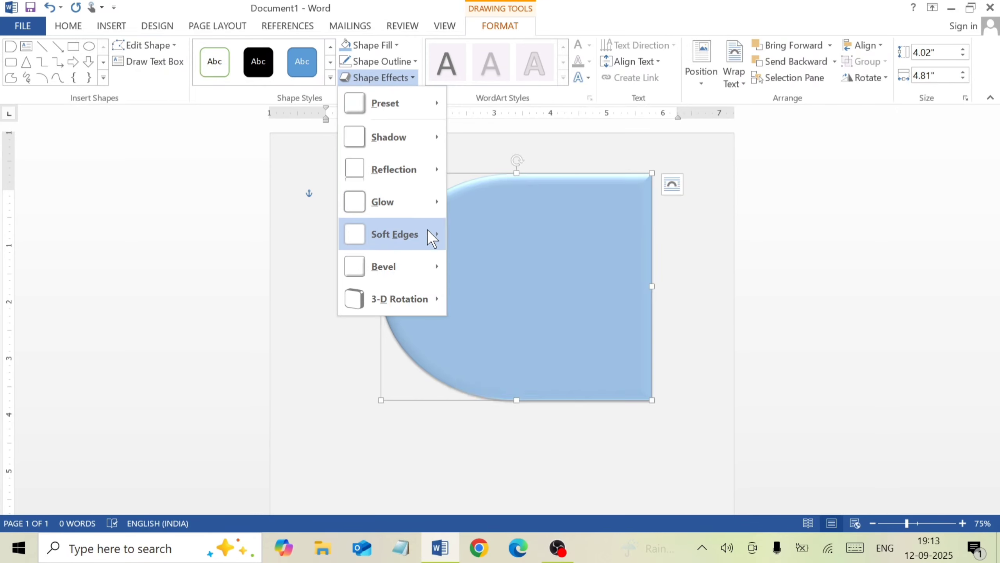
{"action": "mouse_move", "coordinate": [420, 206]}
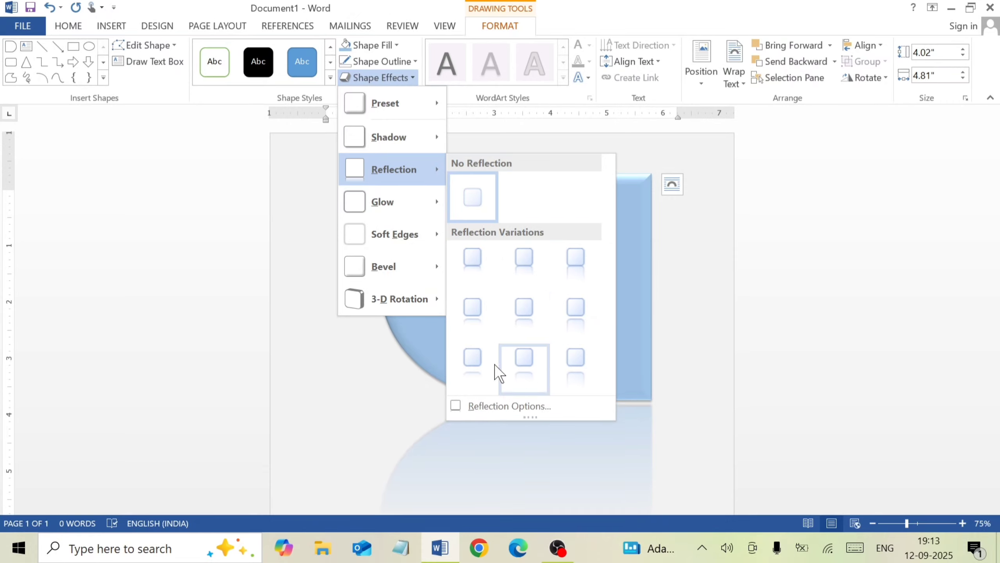
{"action": "left_click", "coordinate": [459, 365]}
{"action": "scroll", "coordinate": [508, 261], "scroll_direction": "down", "scroll_amount": 3}
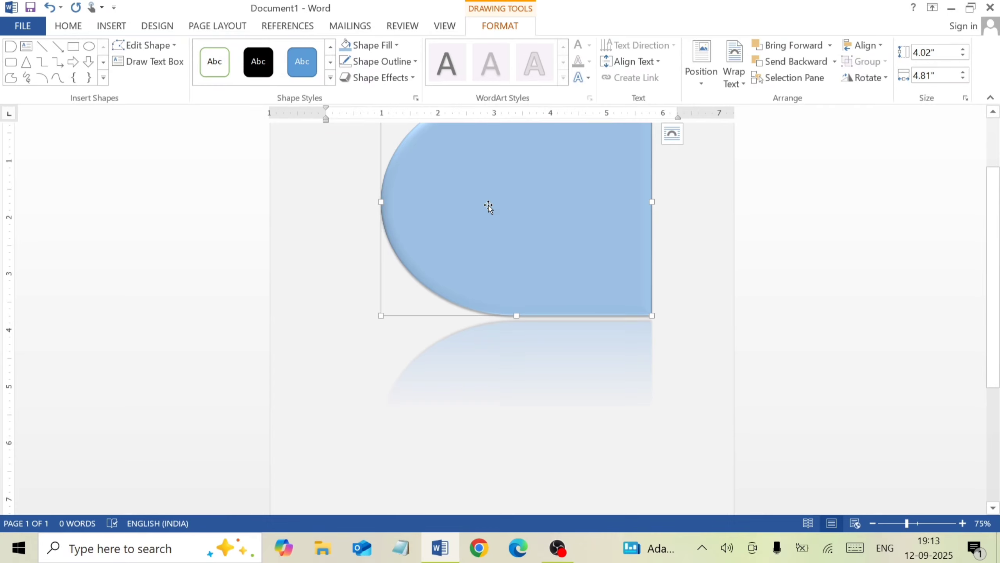
{"action": "scroll", "coordinate": [498, 282], "scroll_direction": "up", "scroll_amount": 2}
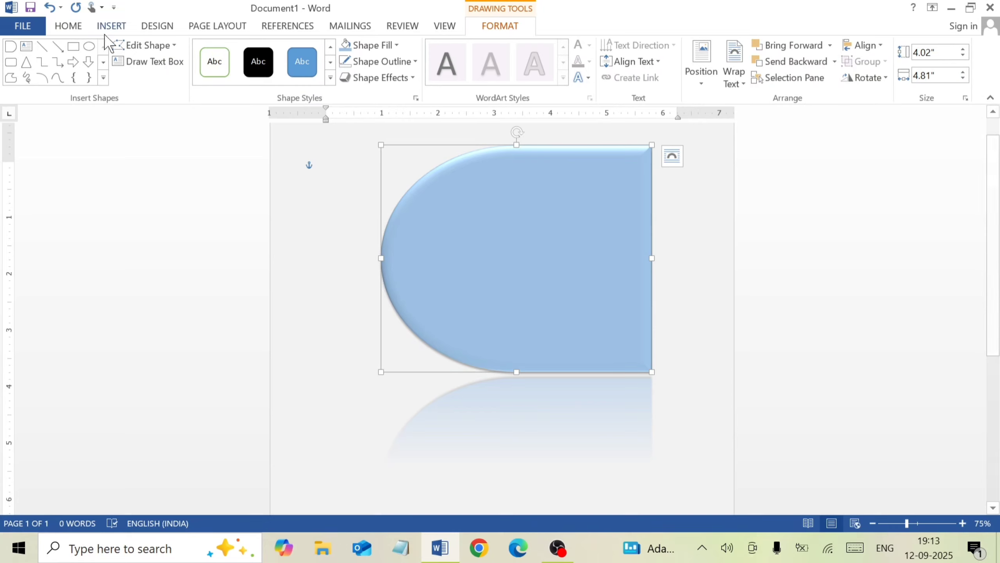
Draw a text box about 1.56" high by 1.43" wide beside the Delay shape's rounded side, containing "Topic 1" and "New" on separate lines
{"action": "left_click", "coordinate": [126, 62]}
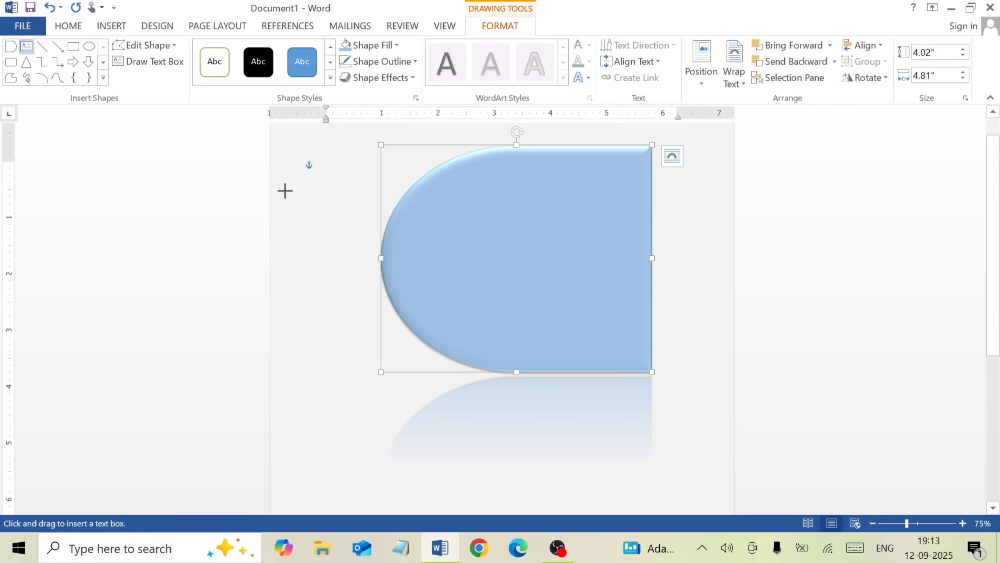
{"action": "mouse_move", "coordinate": [284, 190]}
{"action": "left_mouse_down"}
{"action": "mouse_move", "coordinate": [383, 277]}
{"action": "mouse_move", "coordinate": [367, 278]}
{"action": "left_mouse_up"}
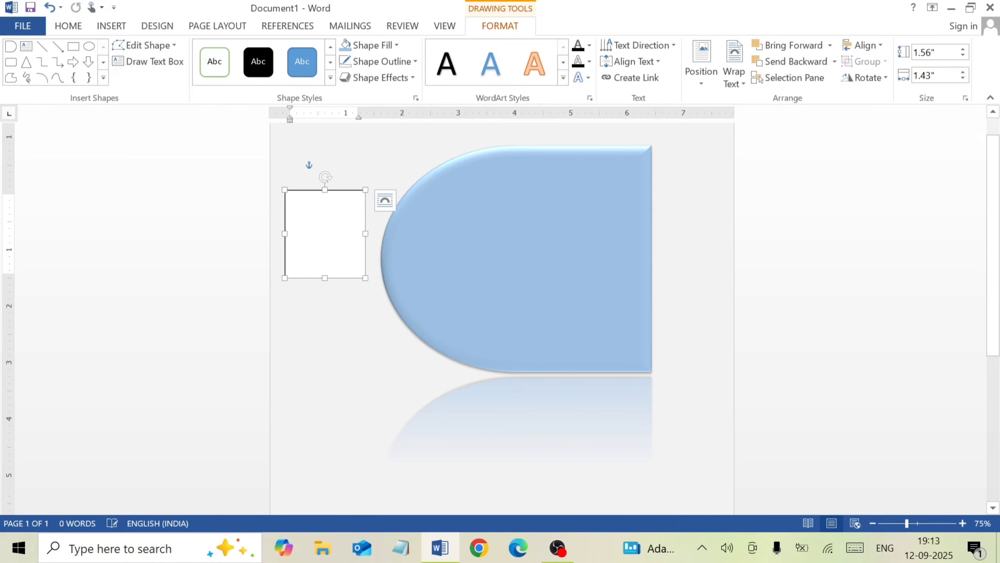
{"action": "type", "text": "Topic"}
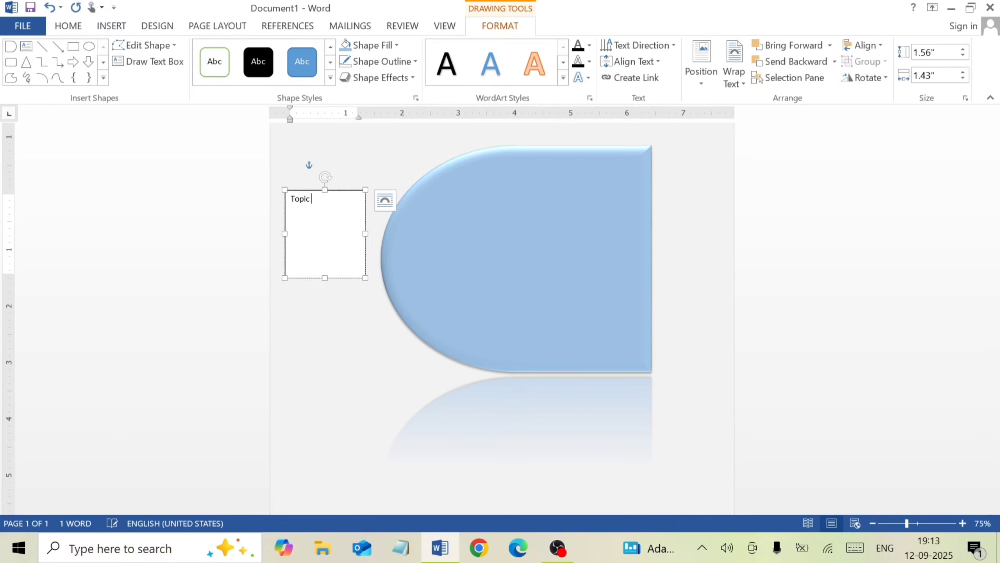
{"action": "type", "text": " 1"}
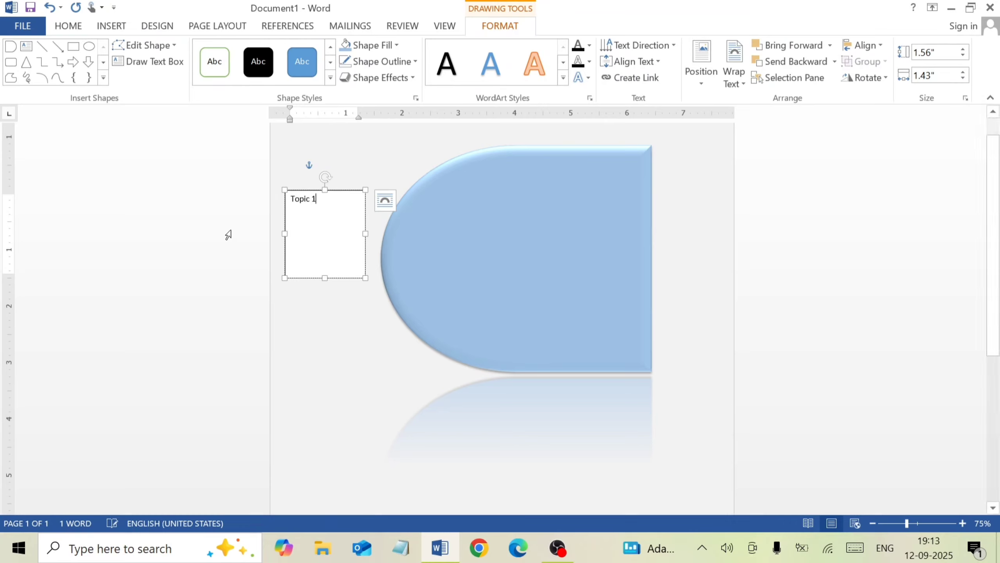
{"action": "key", "text": "Return"}
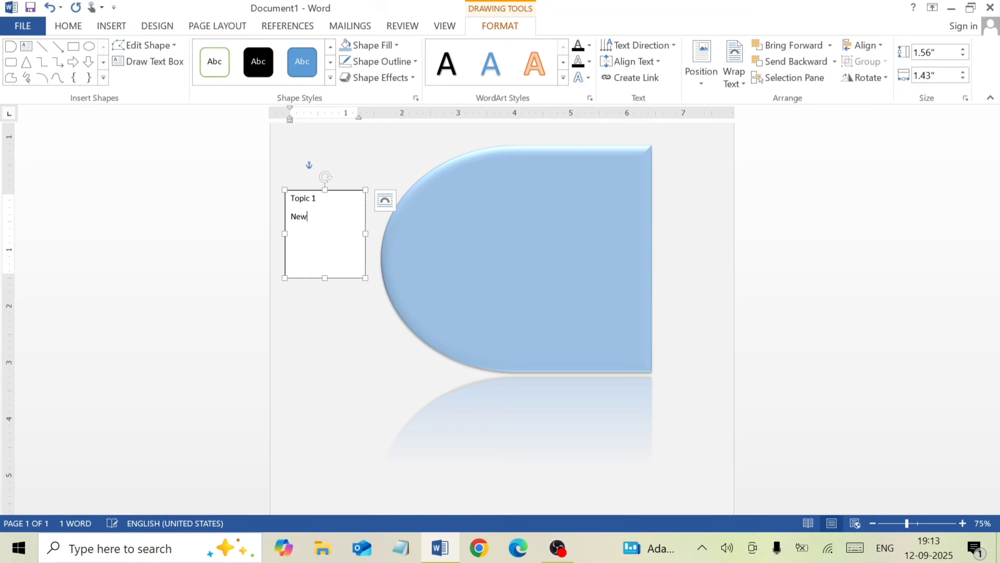
Enlarge all the text in the text box to font size 26
{"action": "key", "text": "ctrl+a"}
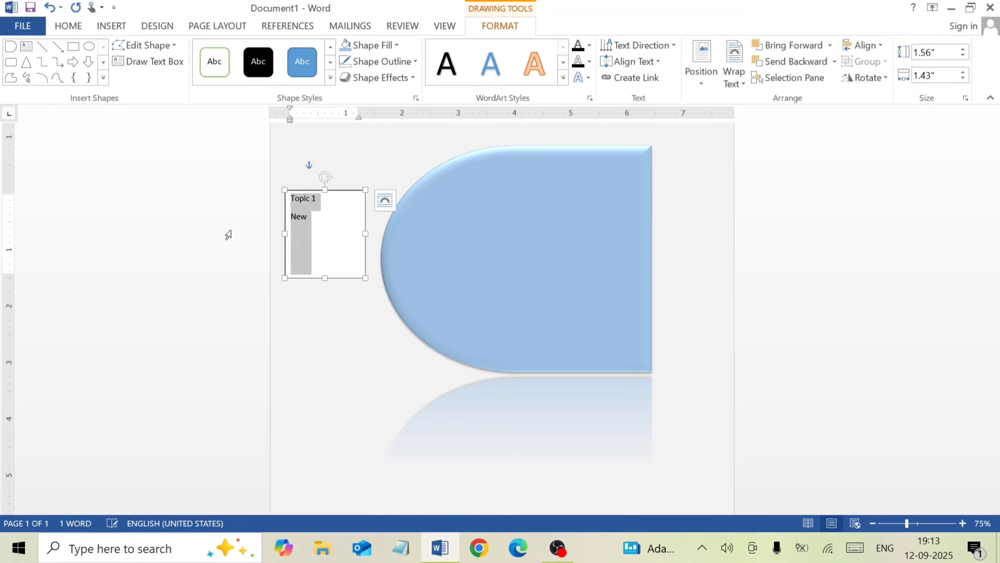
{"action": "key", "text": "ctrl+shift+greater"}
{"action": "key", "text": "ctrl+shift+greater"}
{"action": "key", "text": "ctrl+shift+greater"}
{"action": "key", "text": "ctrl+shift+greater"}
{"action": "key", "text": "ctrl+shift+greater"}
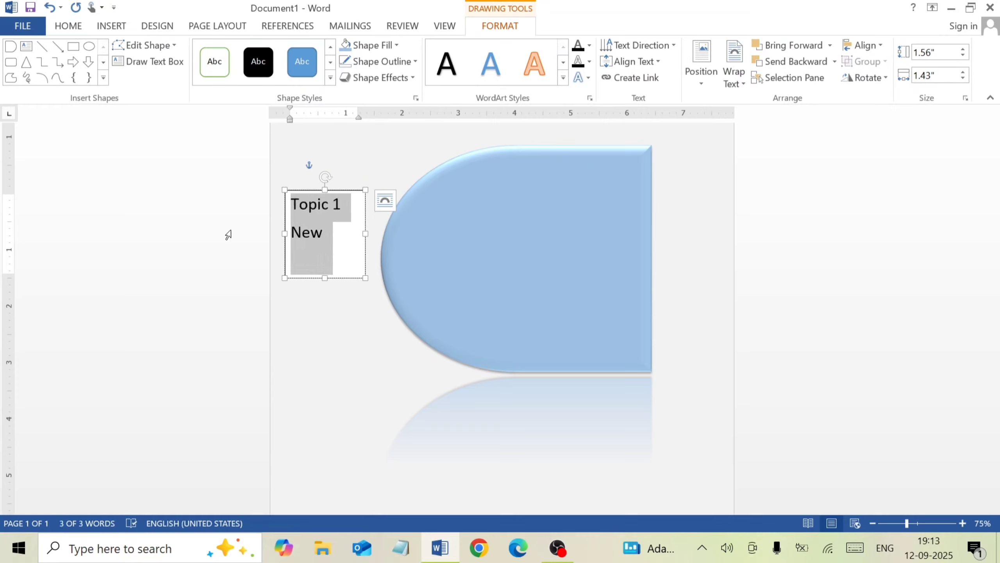
{"action": "key", "text": "ctrl+shift+greater"}
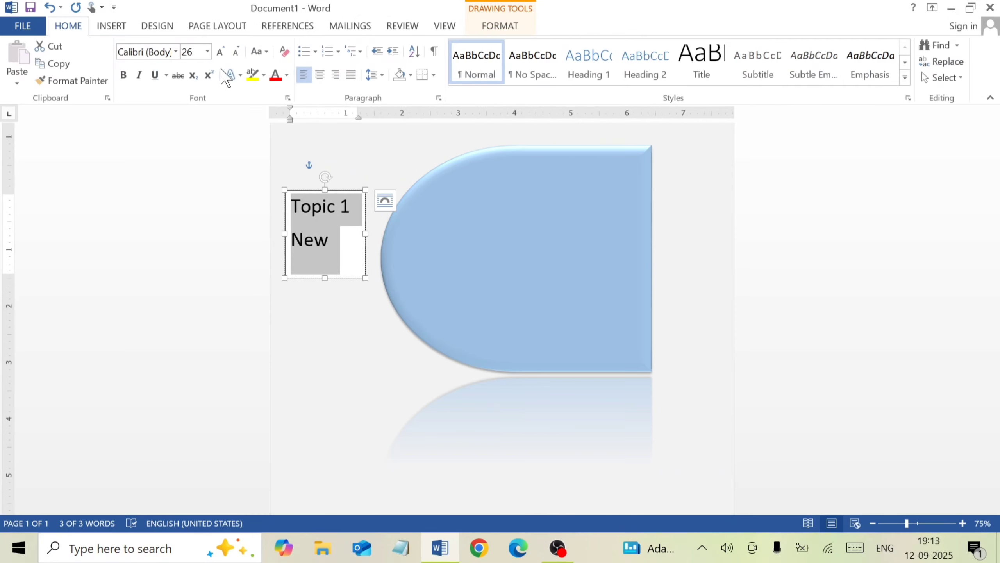
{"action": "left_click", "coordinate": [224, 52]}
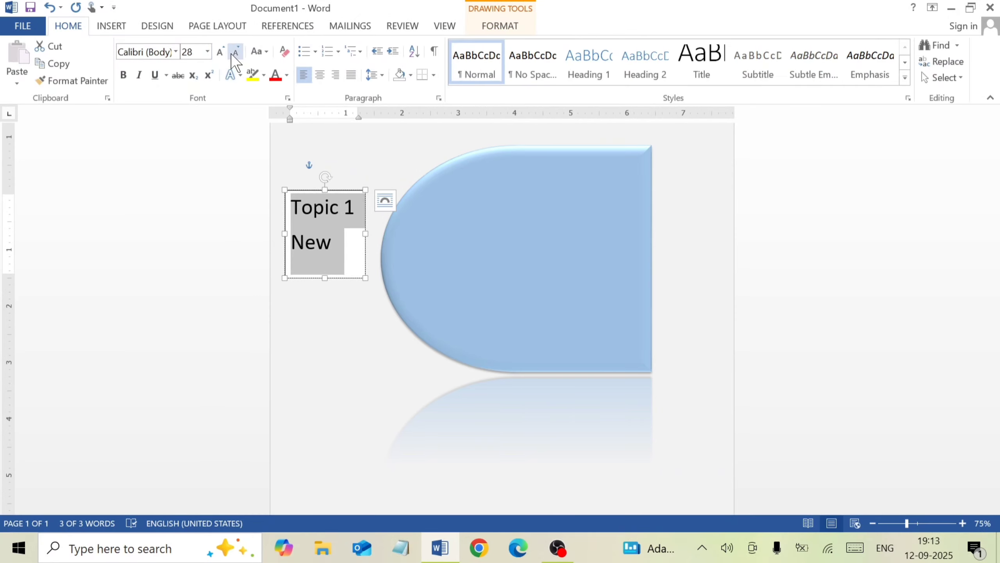
{"action": "left_click", "coordinate": [236, 52]}
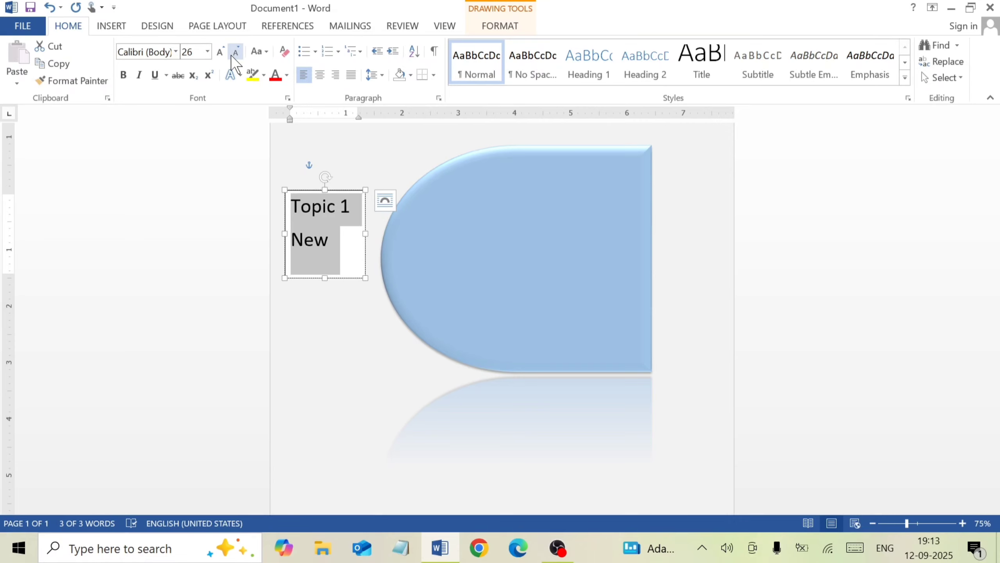
Center the text box's text, make it bold and set its font to Arial Black
{"action": "left_click", "coordinate": [326, 76]}
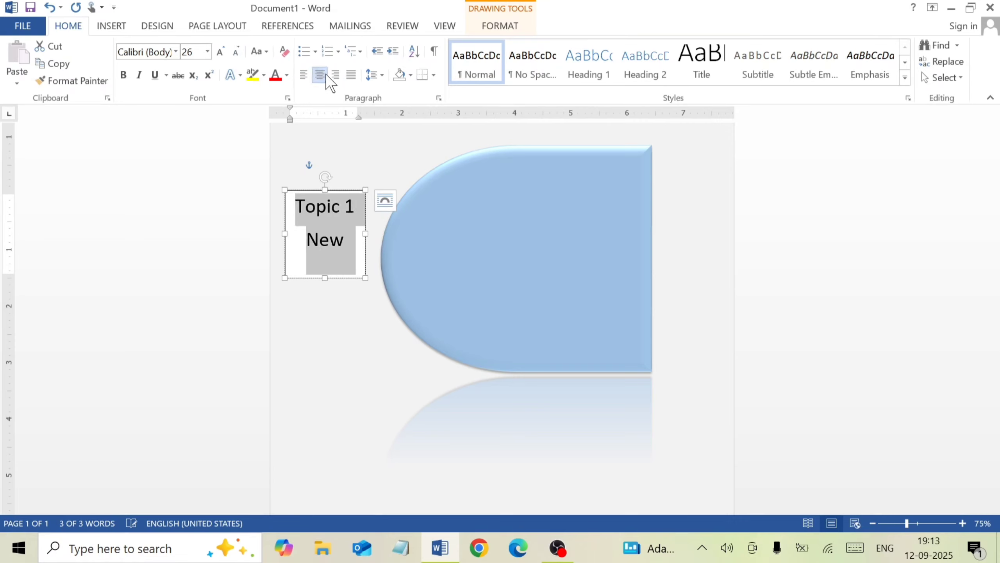
{"action": "left_click", "coordinate": [124, 74]}
{"action": "left_click", "coordinate": [176, 52]}
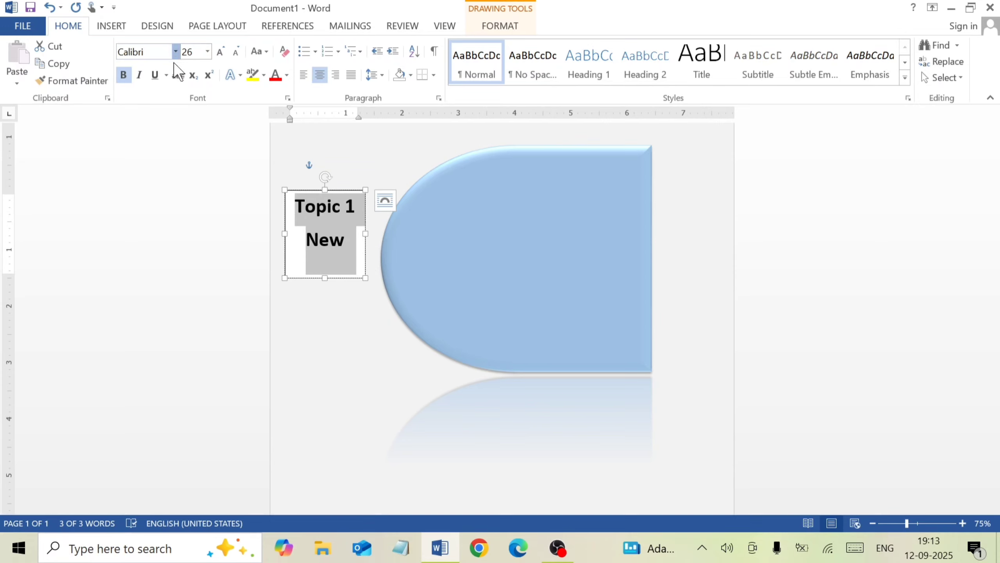
{"action": "left_click", "coordinate": [172, 193]}
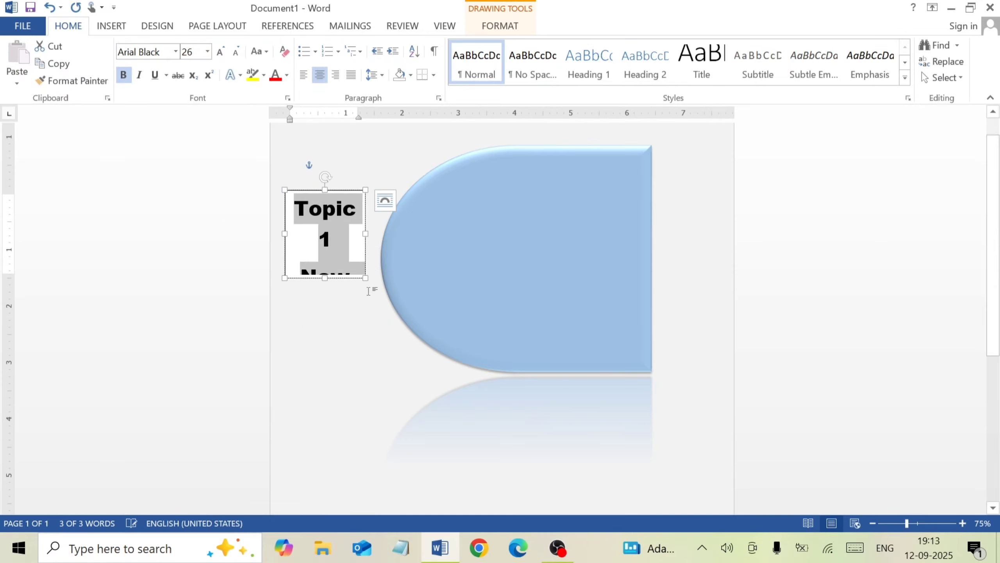
Resize the text box to about 1.31" high by 1.71" wide and move it down and slightly away from the Delay shape's curved edge
{"action": "left_click", "coordinate": [366, 233]}
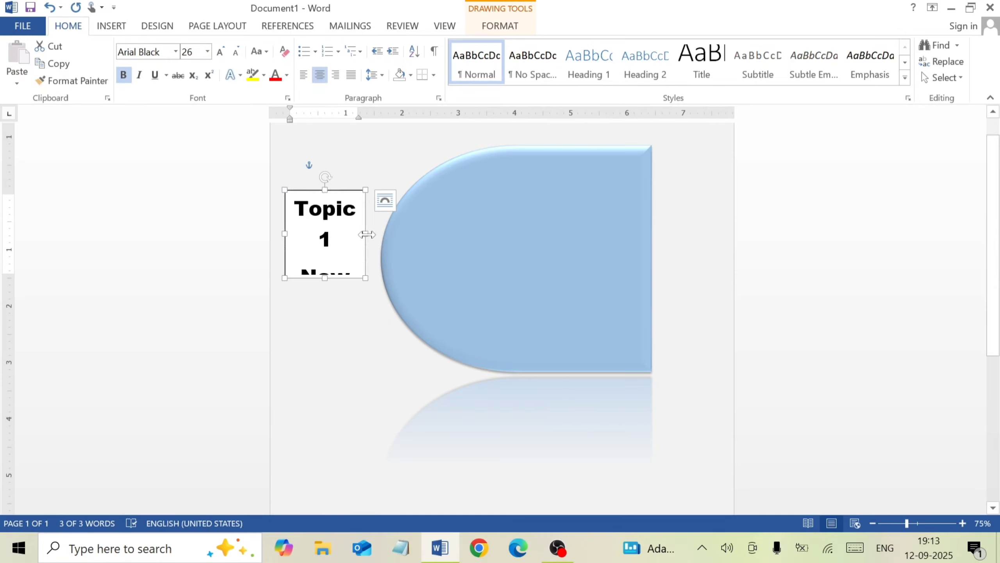
{"action": "left_click_drag", "start_coordinate": [367, 233], "coordinate": [380, 234]}
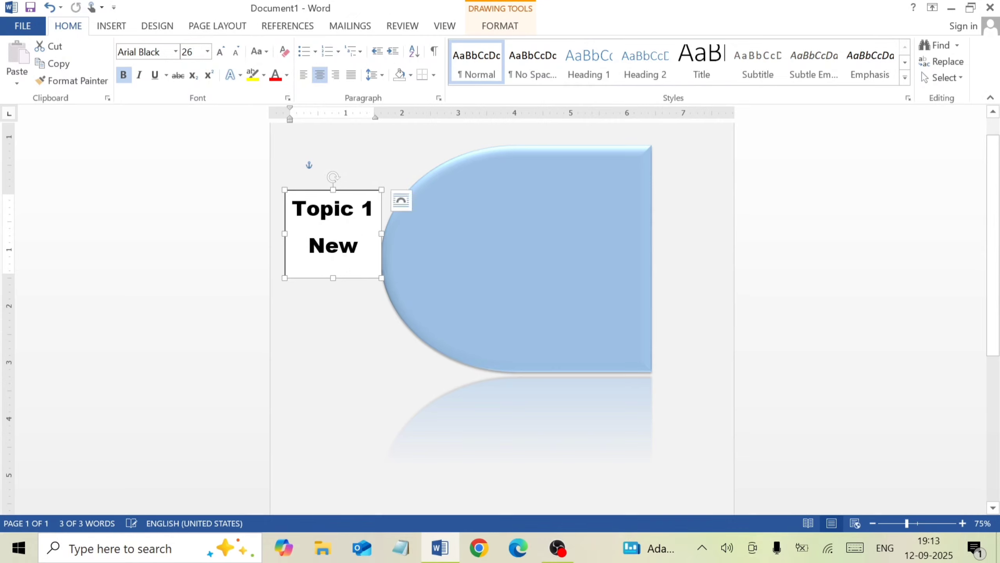
{"action": "left_click_drag", "start_coordinate": [334, 277], "coordinate": [333, 264]}
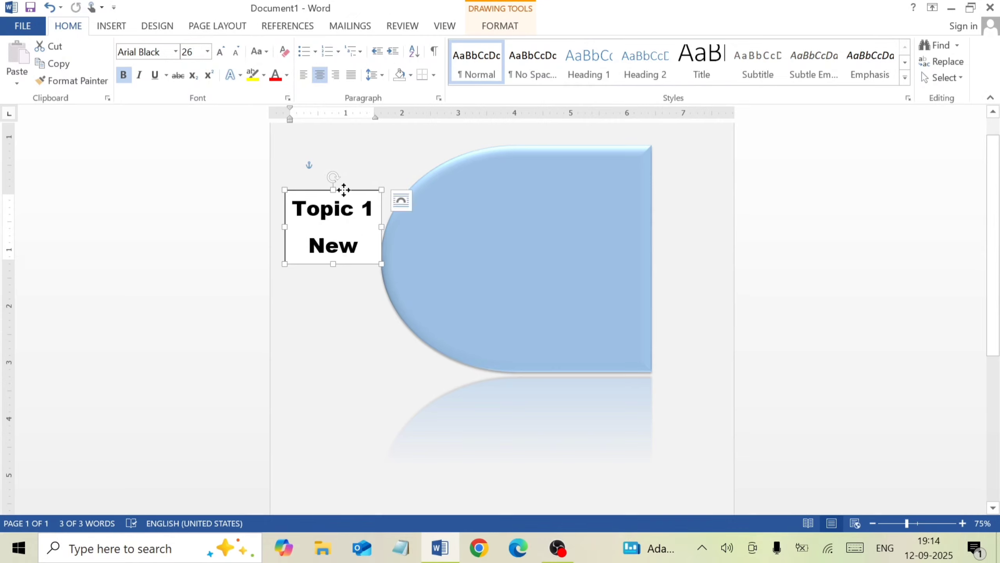
{"action": "left_click_drag", "start_coordinate": [344, 190], "coordinate": [341, 214]}
{"action": "key", "text": "Left"}
{"action": "key", "text": "Left"}
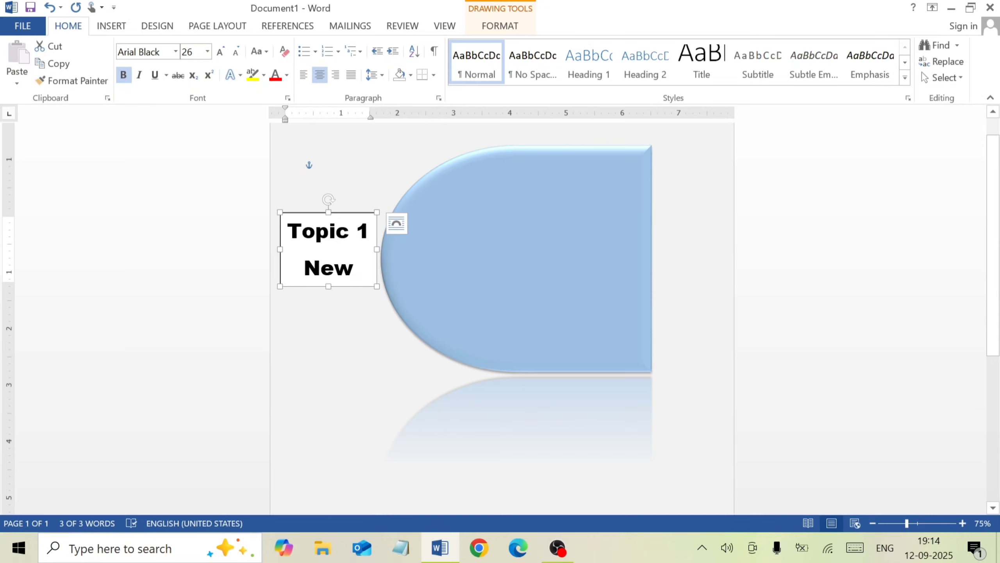
Remove the fill and the outline from the "Topic 1 New" text box
{"action": "left_click", "coordinate": [484, 27]}
{"action": "left_click", "coordinate": [388, 44]}
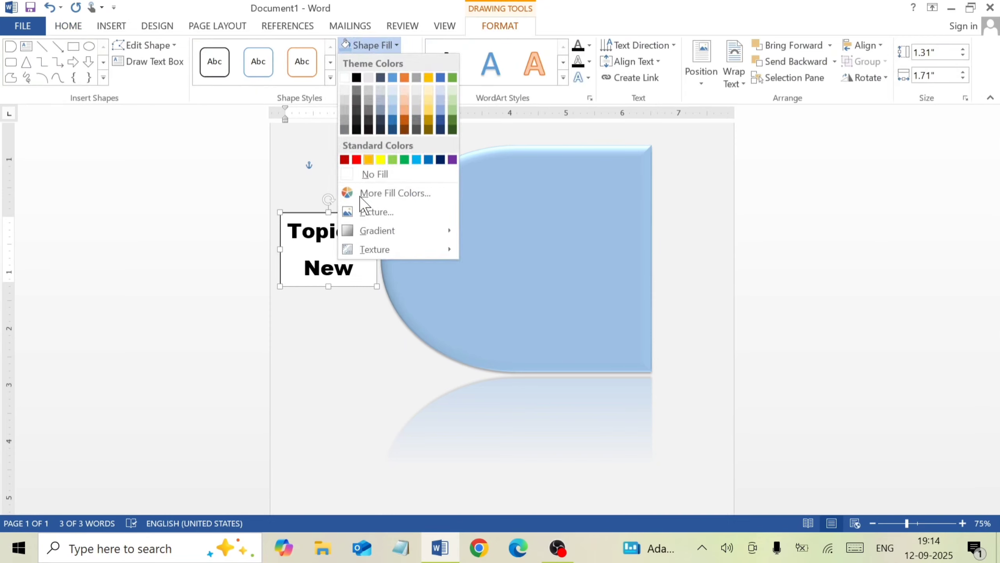
{"action": "left_click", "coordinate": [359, 173]}
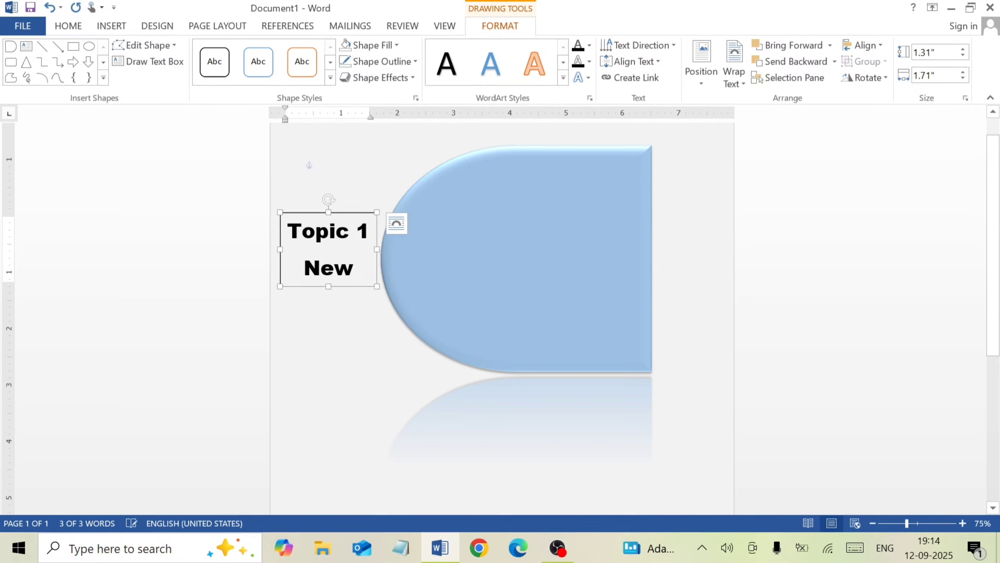
{"action": "left_click", "coordinate": [388, 65]}
{"action": "left_click", "coordinate": [381, 190]}
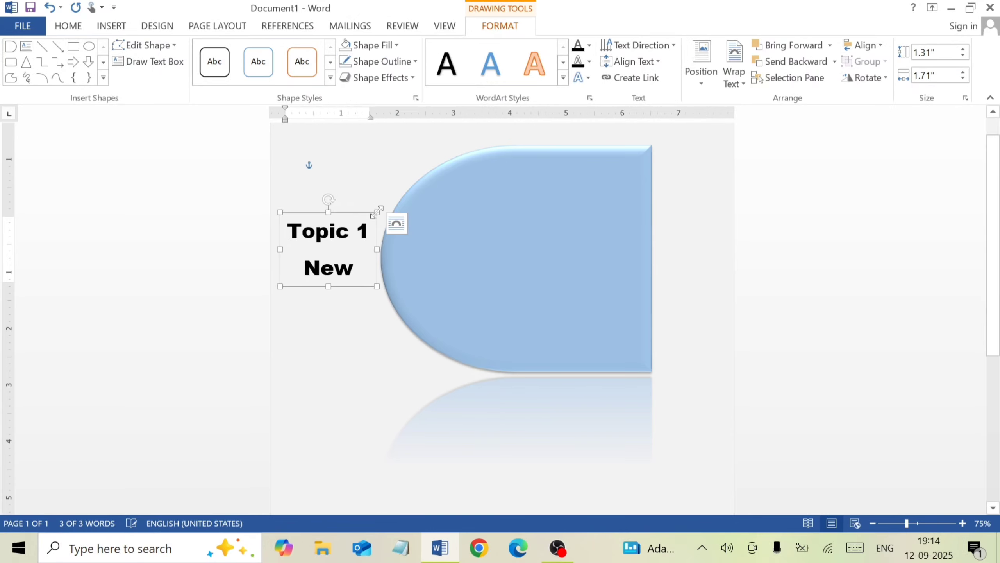